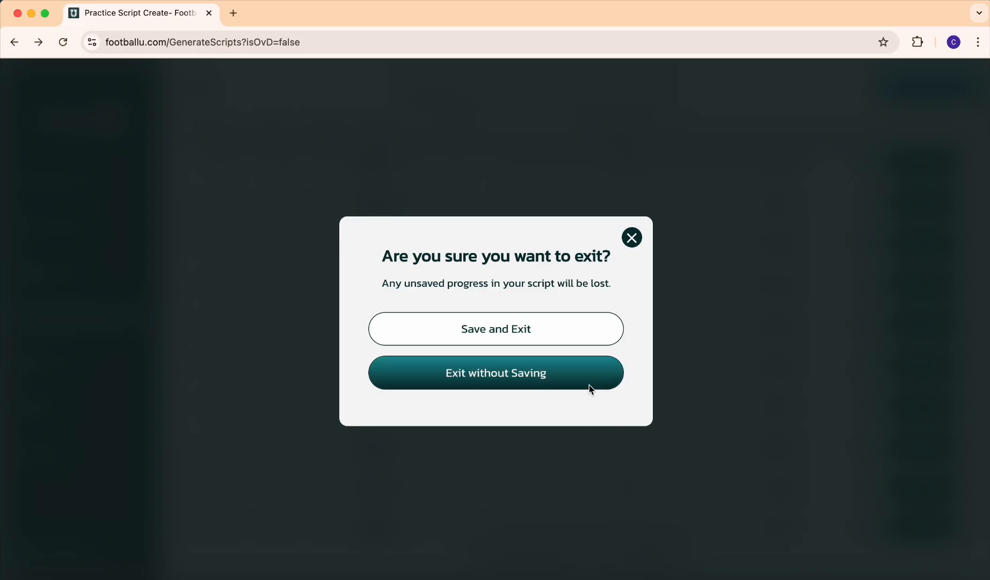
- Exit the current script without saving and create a new Offense vs Defense practice script
left_click(590, 385)
left_click(855, 150)
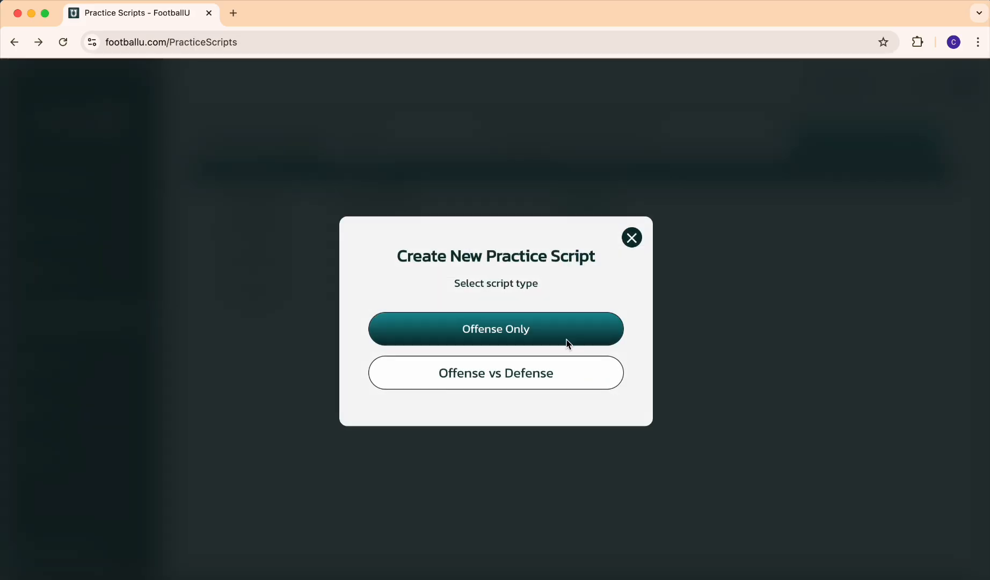
left_click(570, 385)
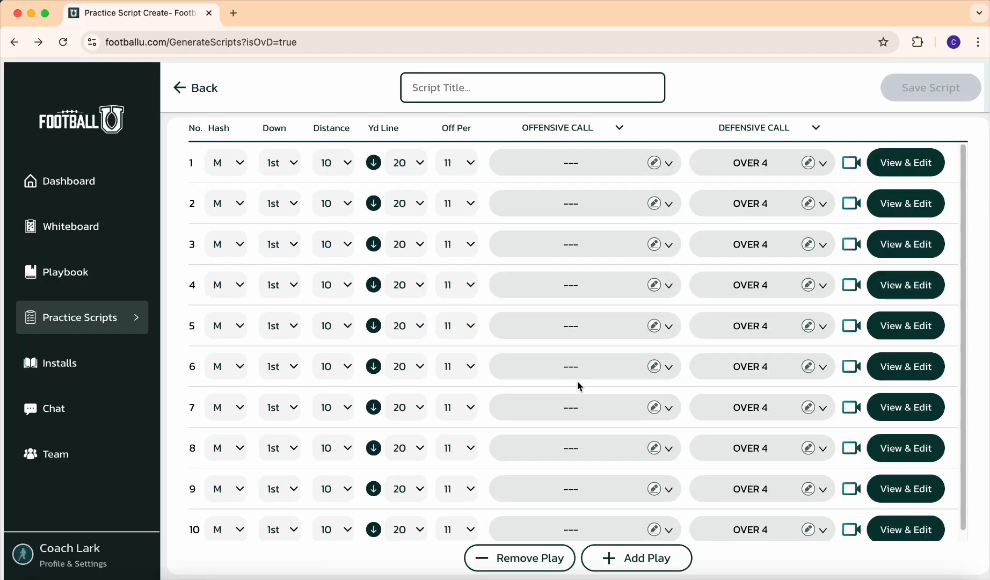
- Set play 1's offensive call to Ace 22 Counter and its defensive call to 3 HI SHELL
left_click(664, 166)
left_click(664, 168)
left_click(664, 167)
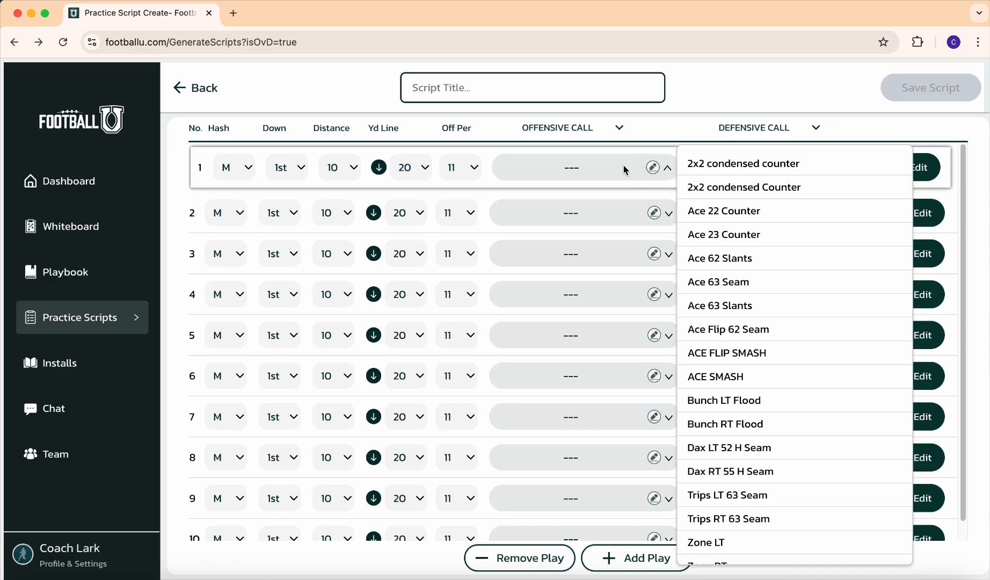
left_click(607, 171)
type("Ace 22 Counter")
key("Return")
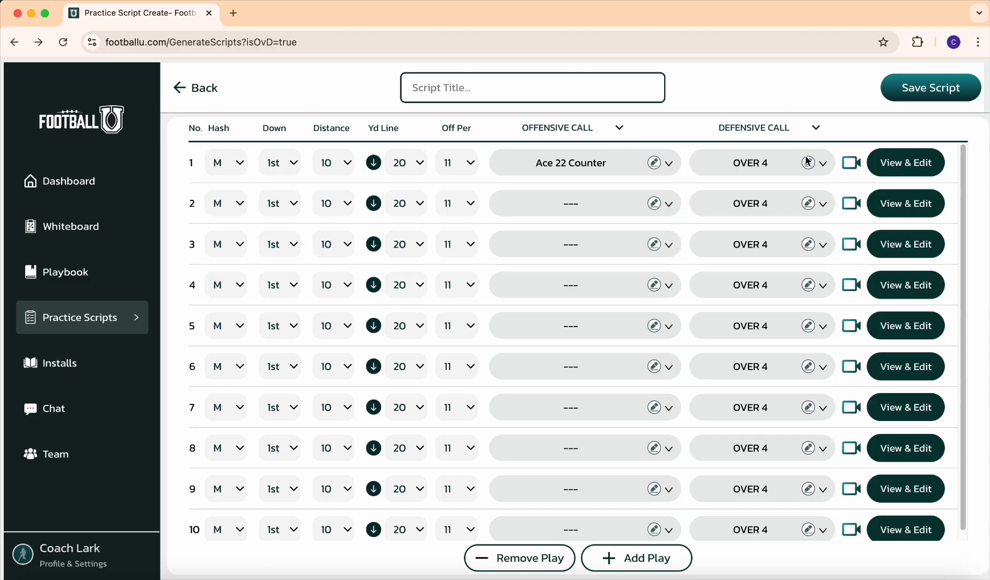
left_click(823, 164)
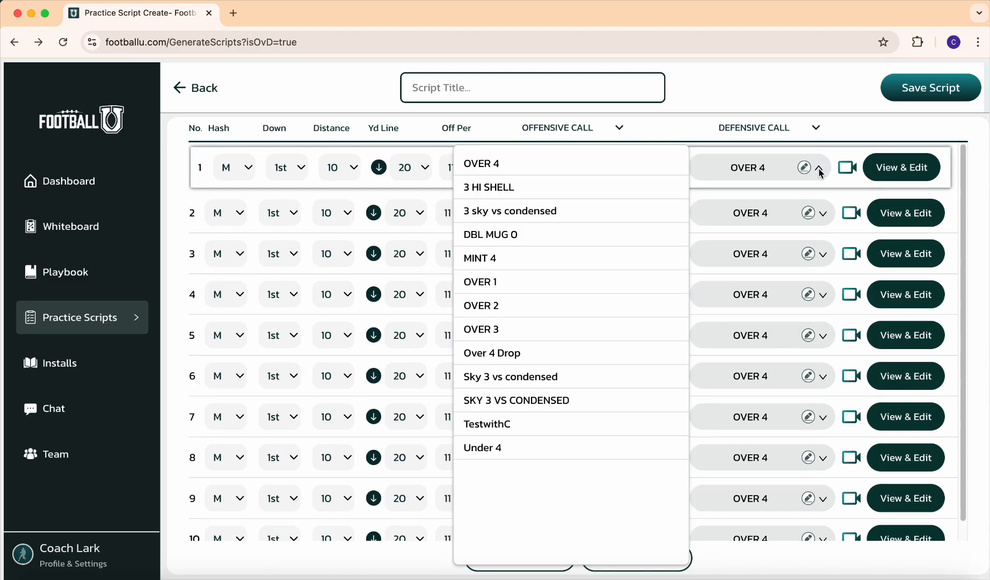
left_click(557, 187)
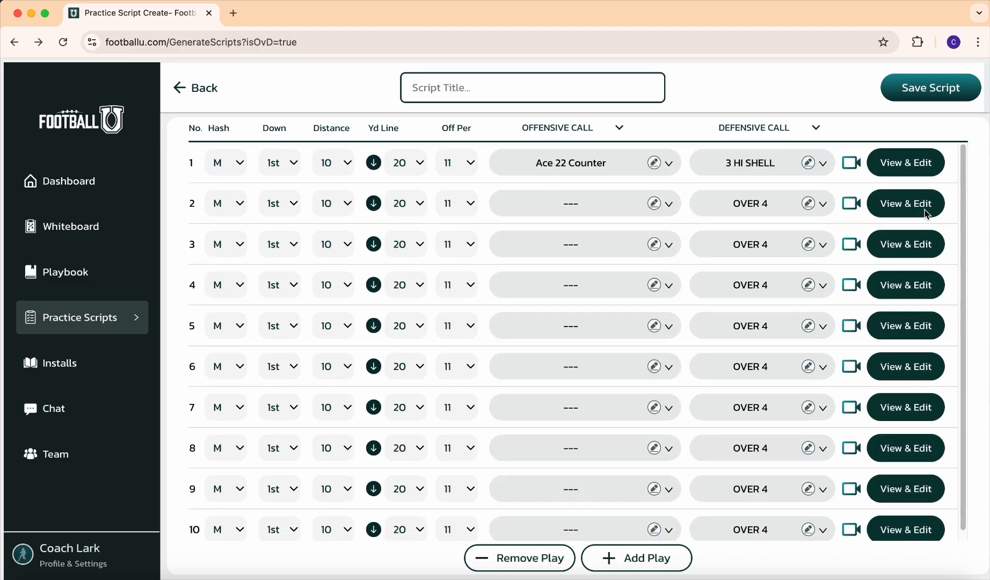
- Open play 1 for editing, reposition the FS, LC and S defenders, and give S a blitz path into the backfield
left_click(915, 161)
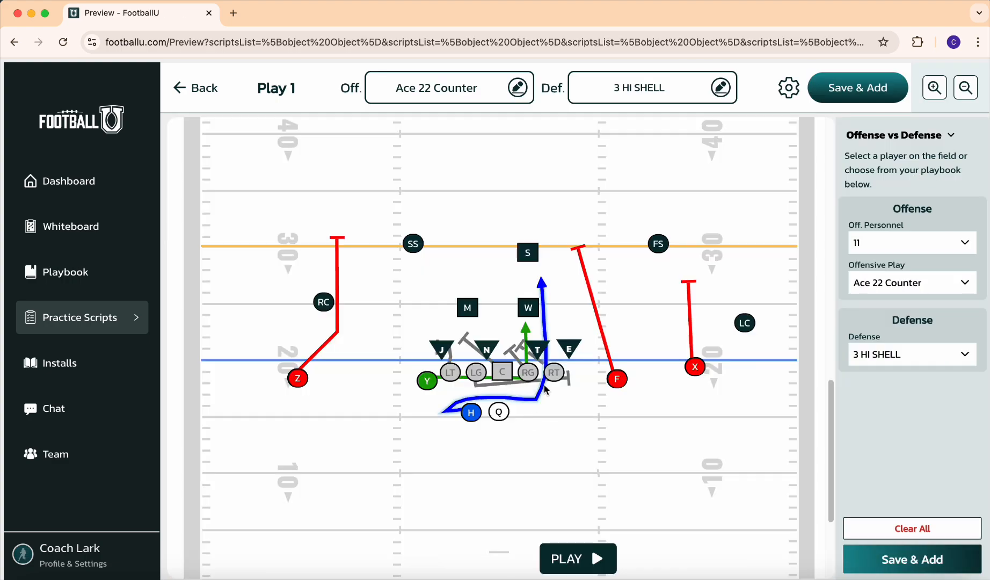
mouse_move(650, 242)
left_mouse_down()
mouse_move(453, 284)
mouse_move(502, 285)
left_mouse_up()
left_click_drag(744, 323, 680, 264)
mouse_move(511, 293)
left_mouse_down()
mouse_move(598, 332)
mouse_move(570, 408)
left_mouse_up()
- Run play 1's animation, reset it, and save the edited play to the script
left_click(780, 564)
key("space")
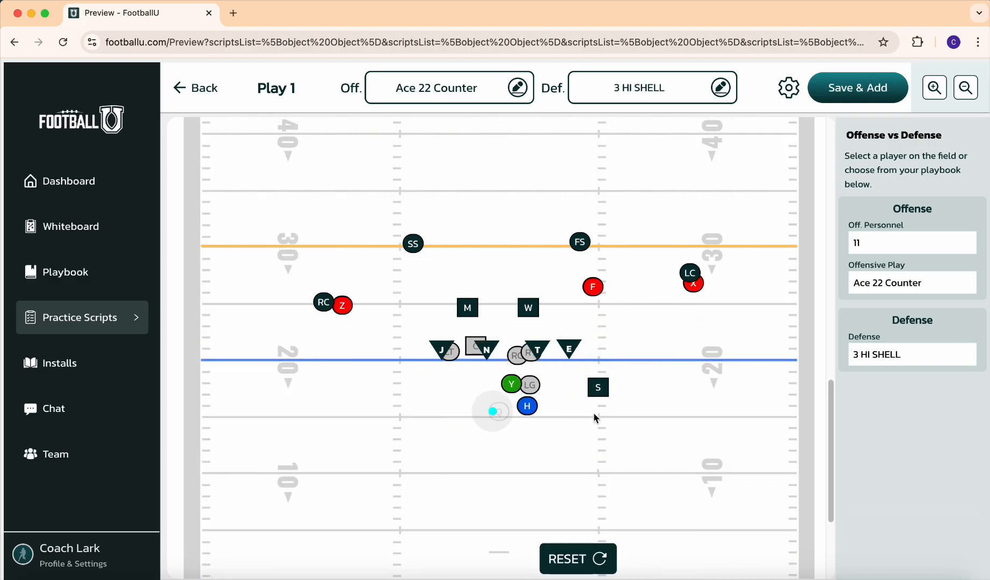
left_click(541, 554)
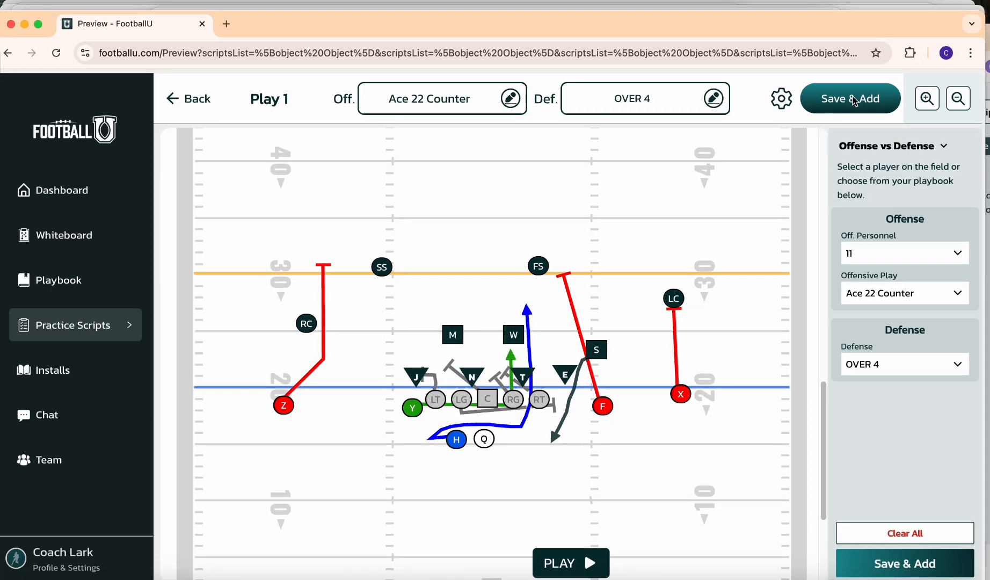
left_click(854, 101)
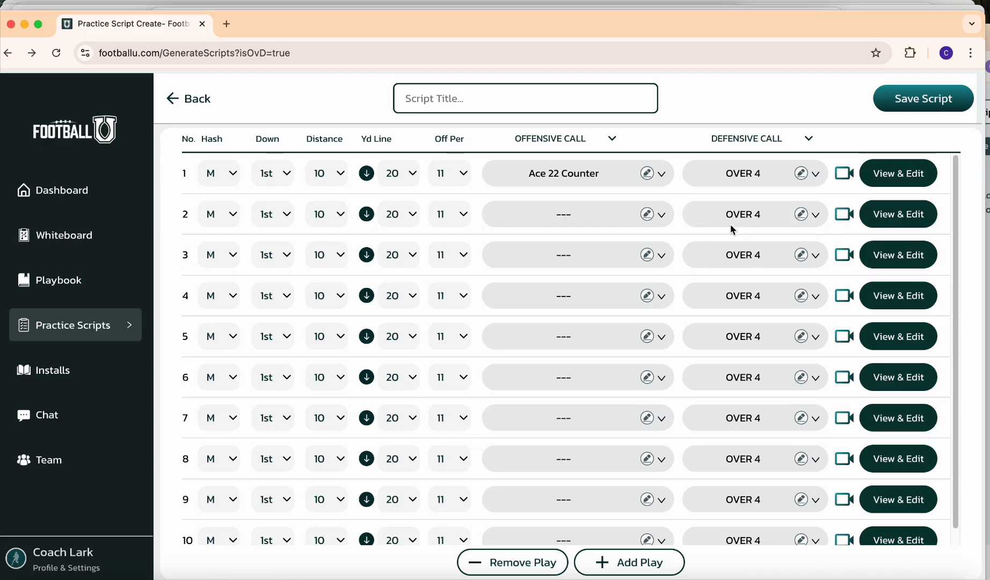
- Switch the call columns to KOC and KOR, and set play 2's kickoff call to KOC Template
left_click(593, 142)
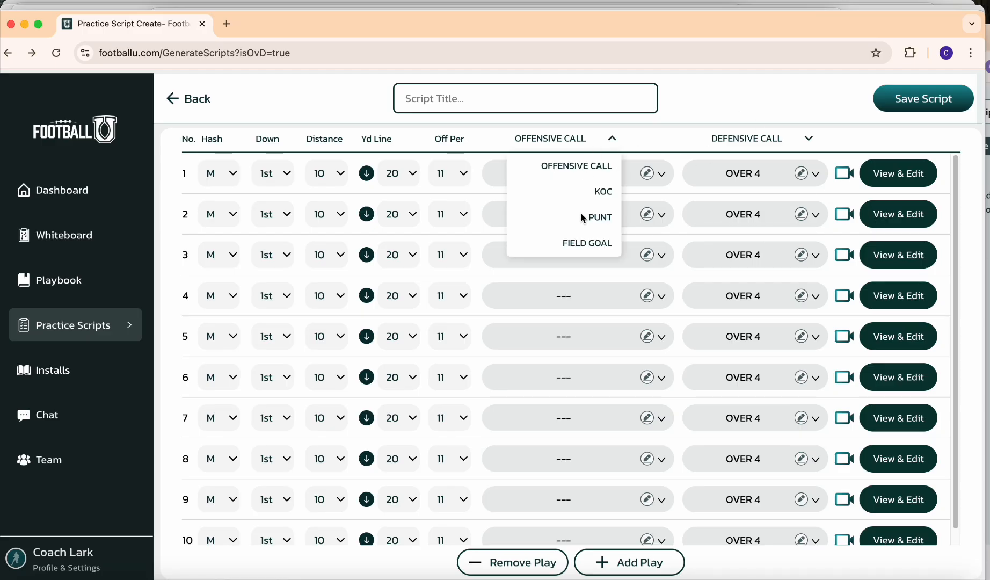
left_click(572, 139)
left_click(591, 138)
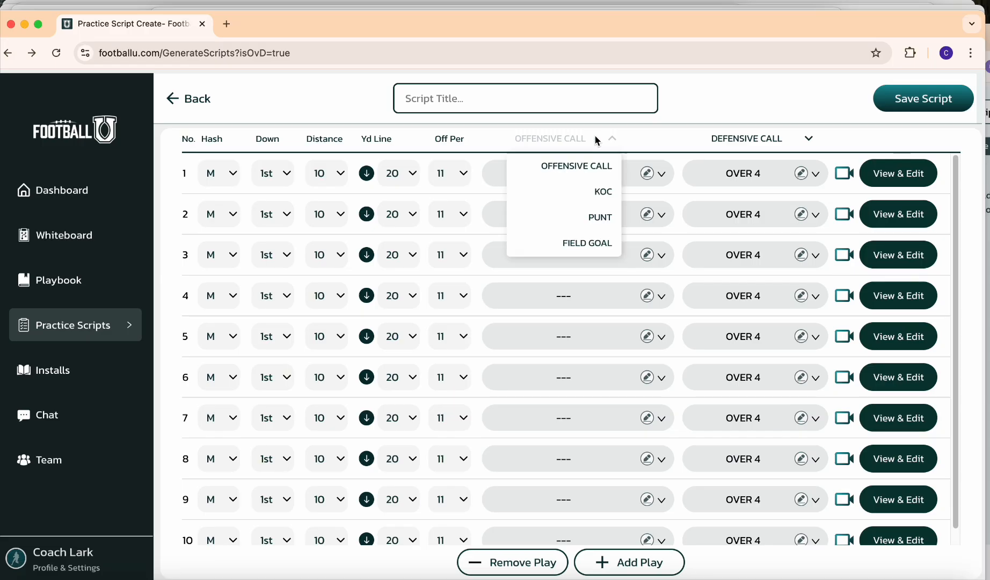
left_click(771, 140)
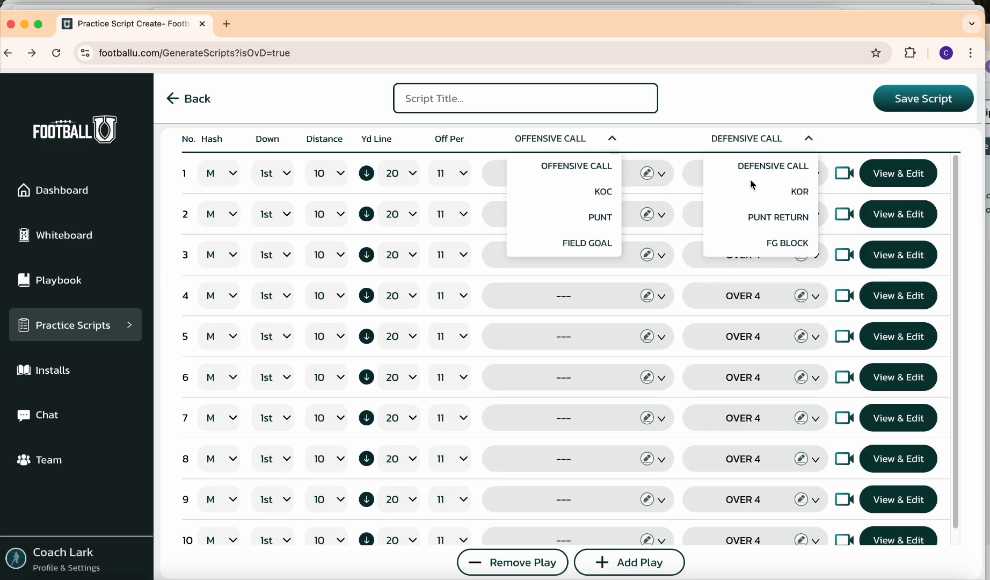
left_click(582, 194)
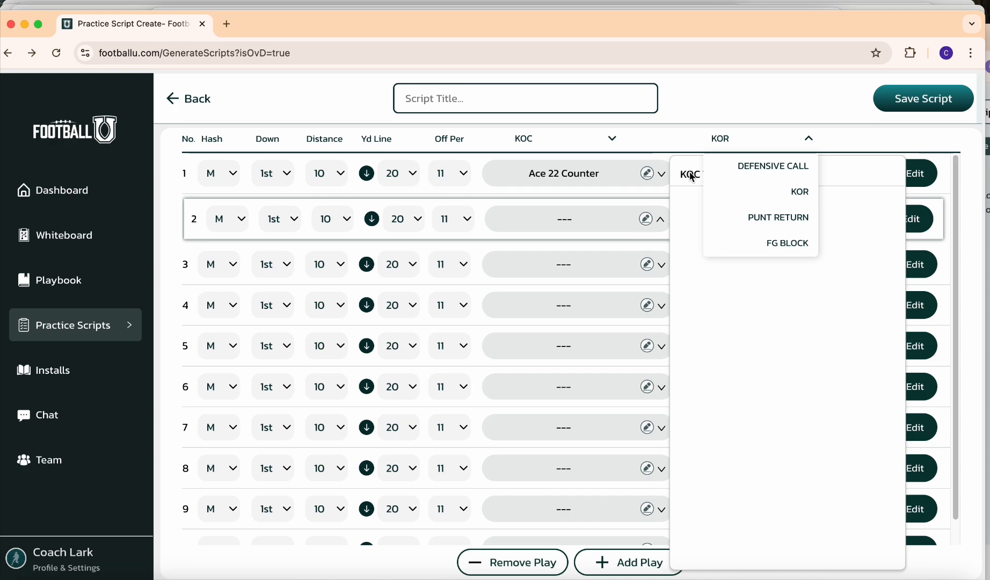
left_click(769, 140)
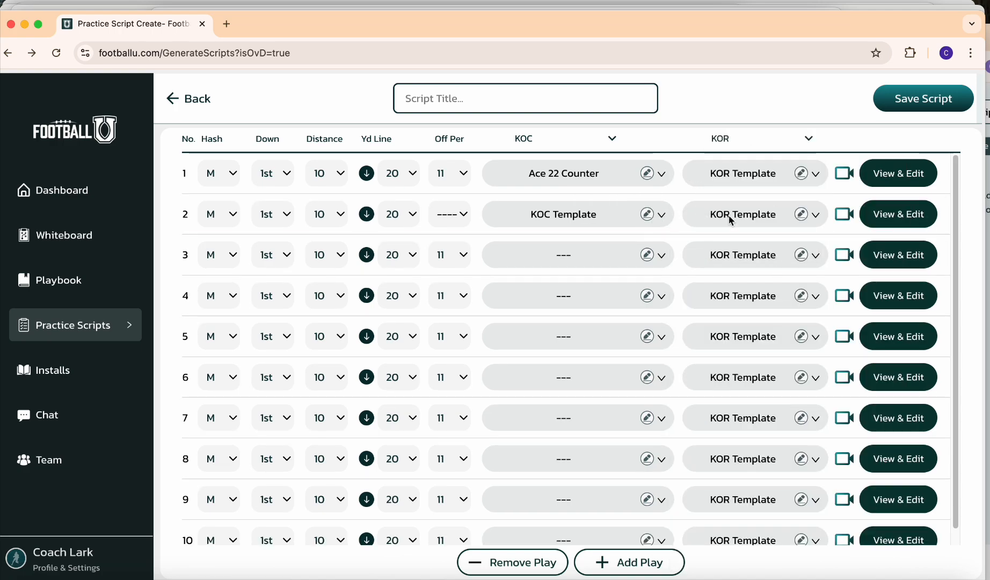
left_click(845, 217)
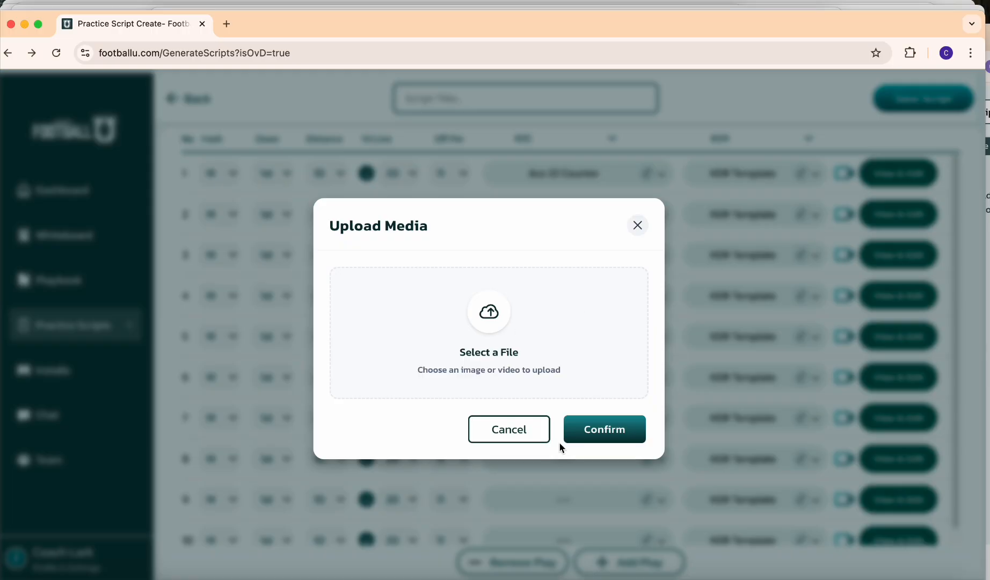
left_click(558, 406)
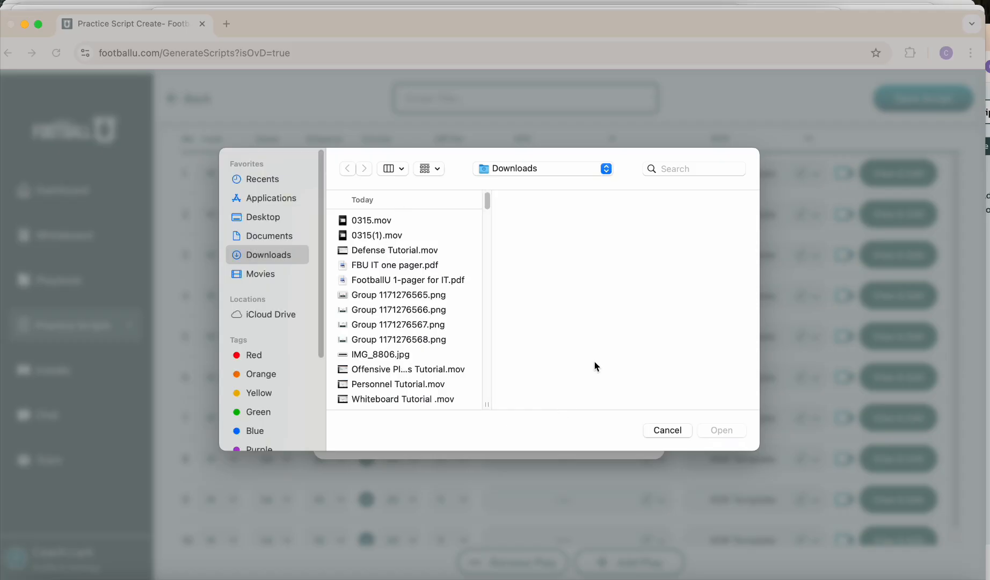
left_click(668, 430)
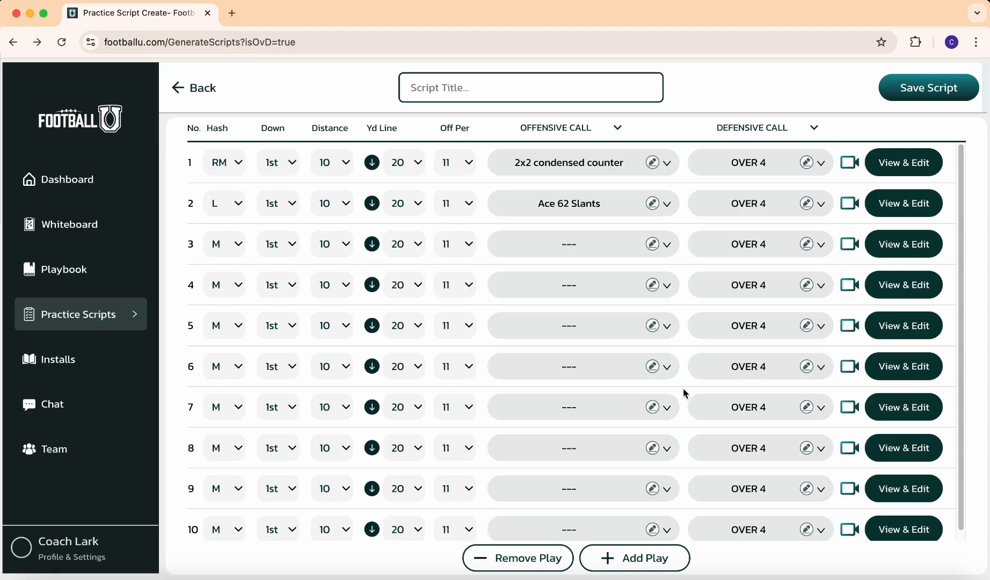
- Attach a media file from the Downloads folder to play 1
left_click(849, 162)
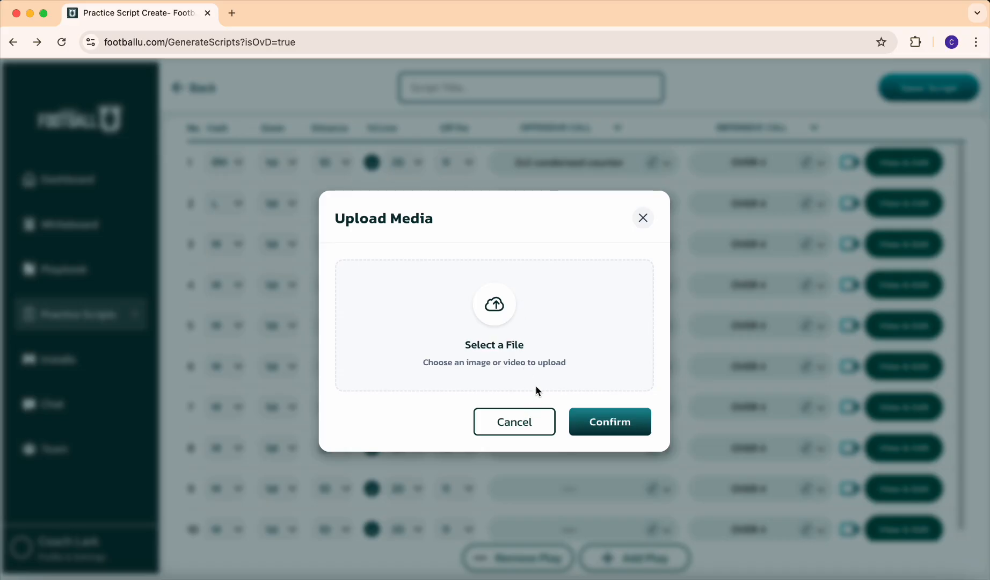
left_click(462, 344)
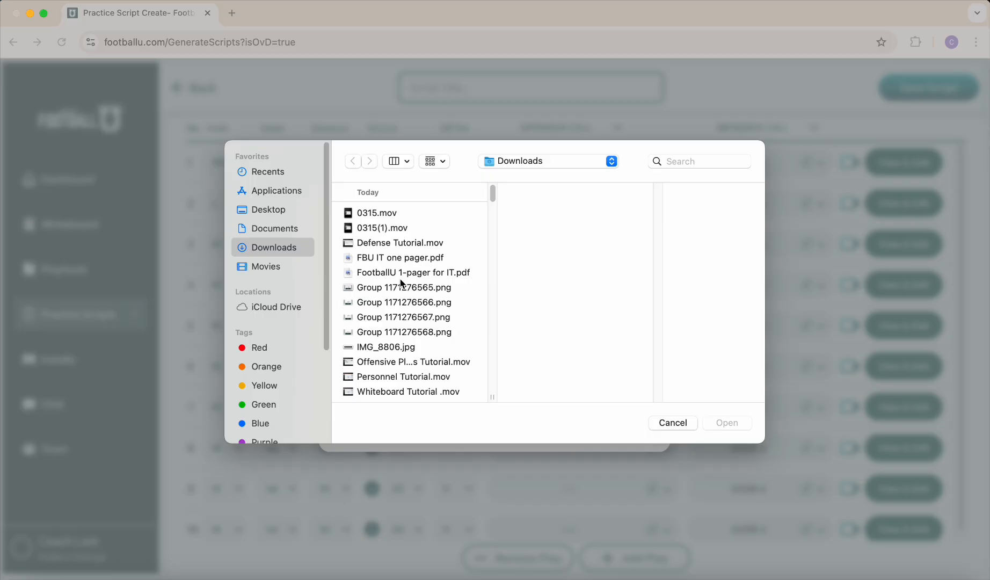
scroll(394, 257, "down", 5)
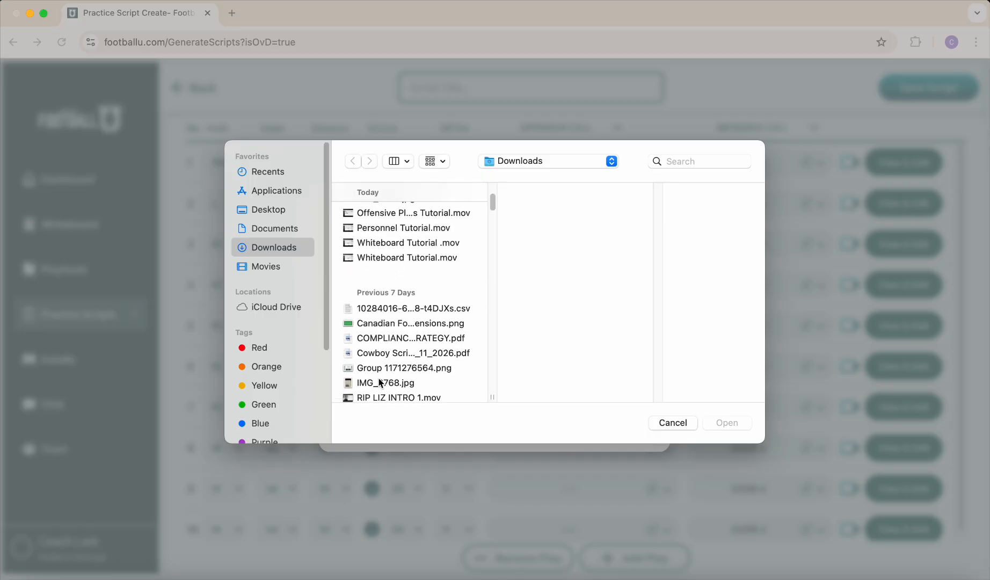
scroll(393, 263, "down", 6)
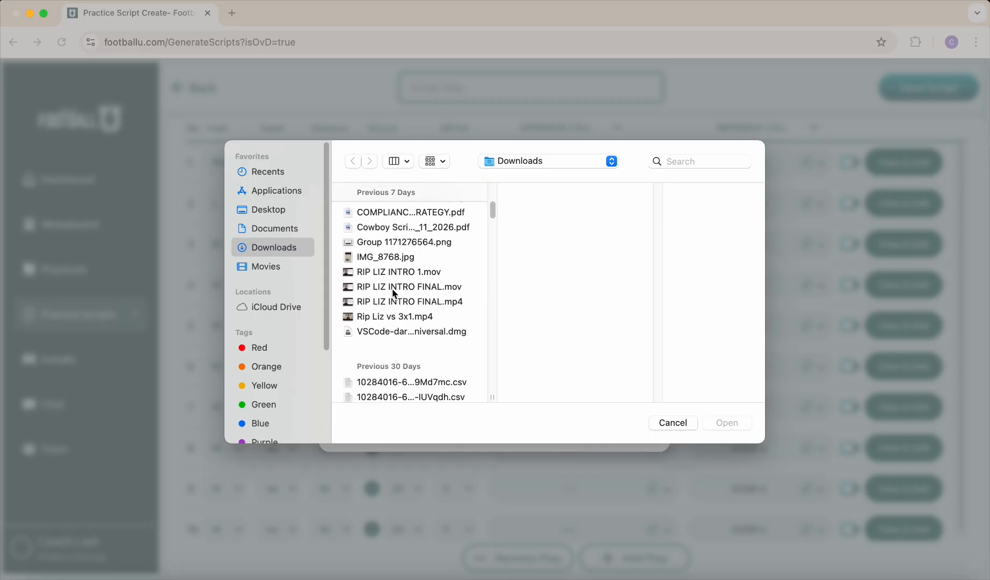
scroll(393, 290, "up", 1)
scroll(398, 240, "up", 8)
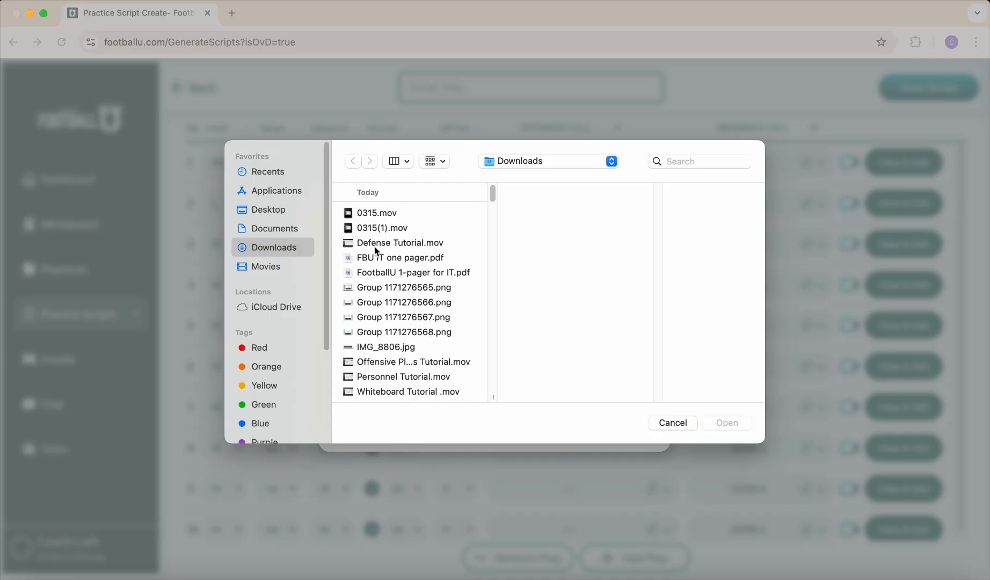
left_click(376, 247)
left_click(739, 423)
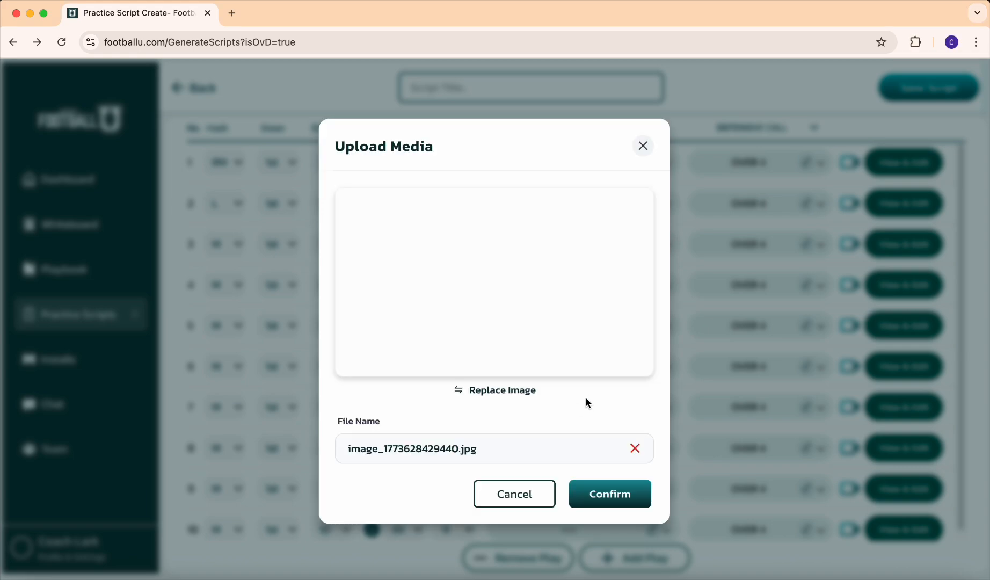
left_click(613, 499)
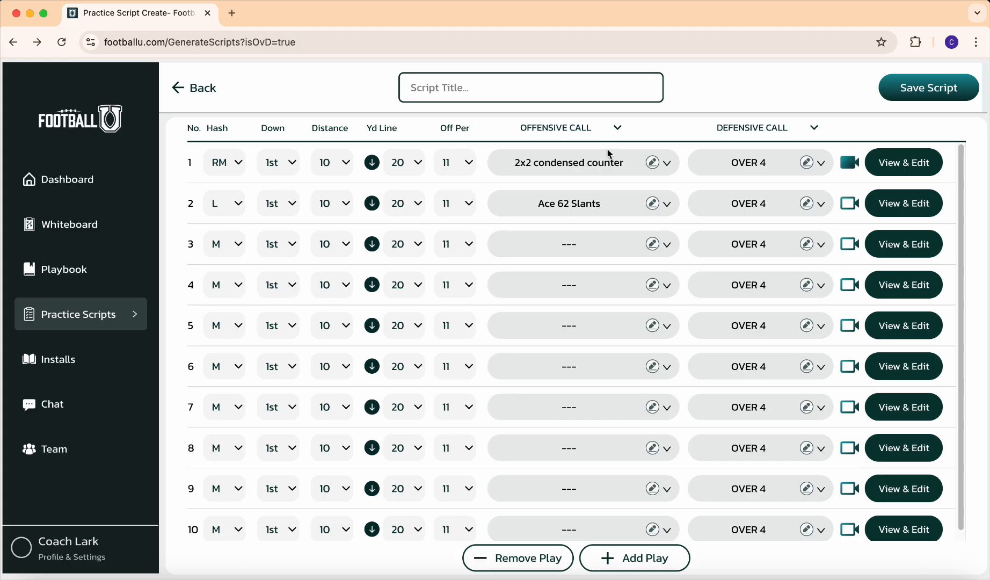
- Title the practice script SCRIPT
left_click(550, 85)
type("SCRIPT")
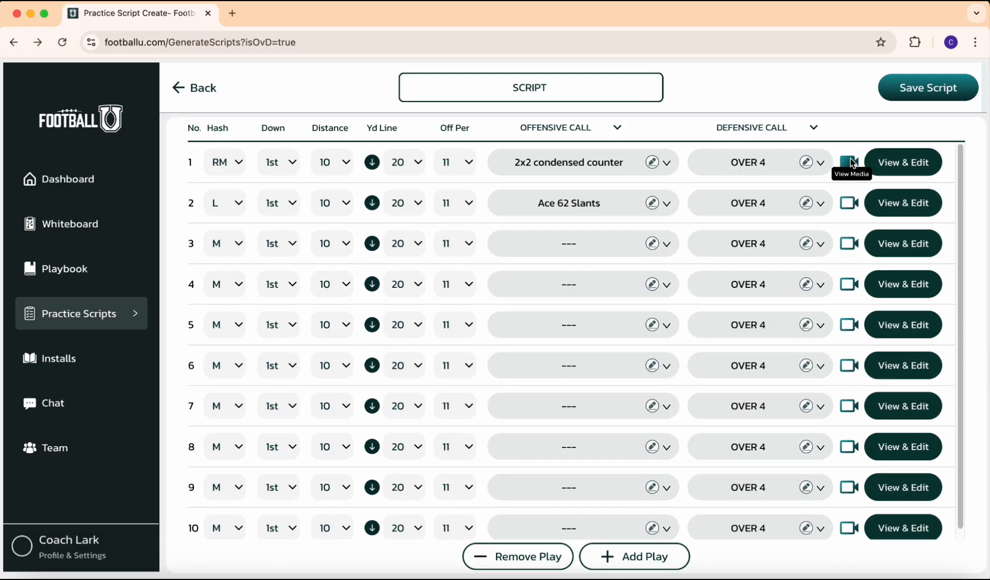
- View play 1's attached media and remove the file from it
left_click(850, 162)
left_click(643, 145)
left_click(850, 162)
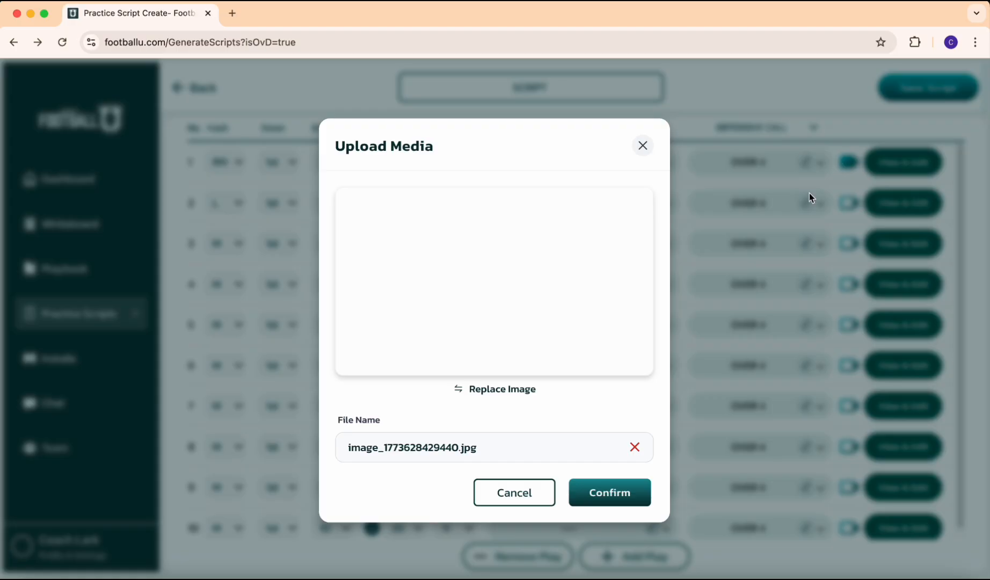
left_click(634, 445)
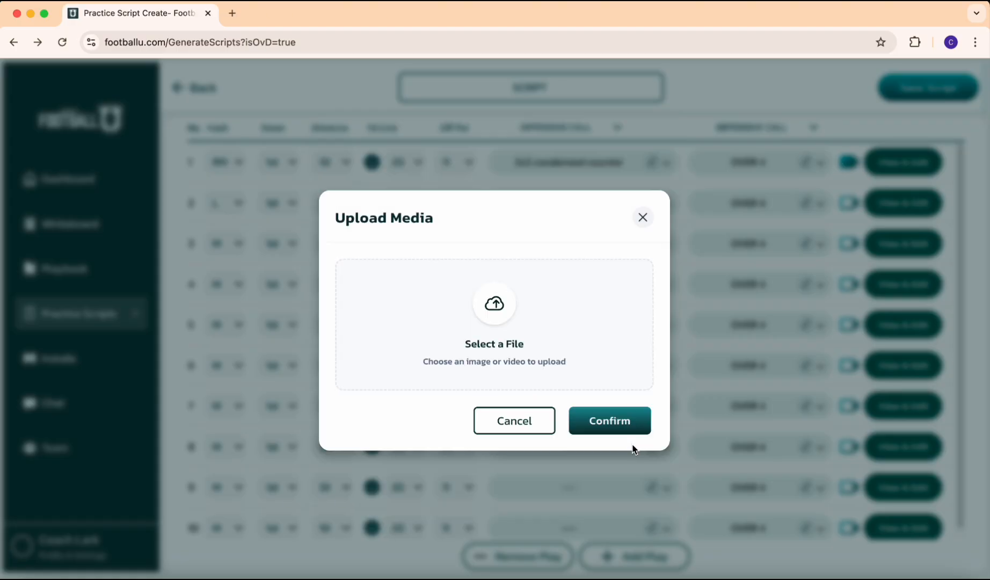
- Attach the image Screenshot 2026-03-15 at 9.37.28 PM.png from Recents to play 1 and confirm the upload
left_click(495, 318)
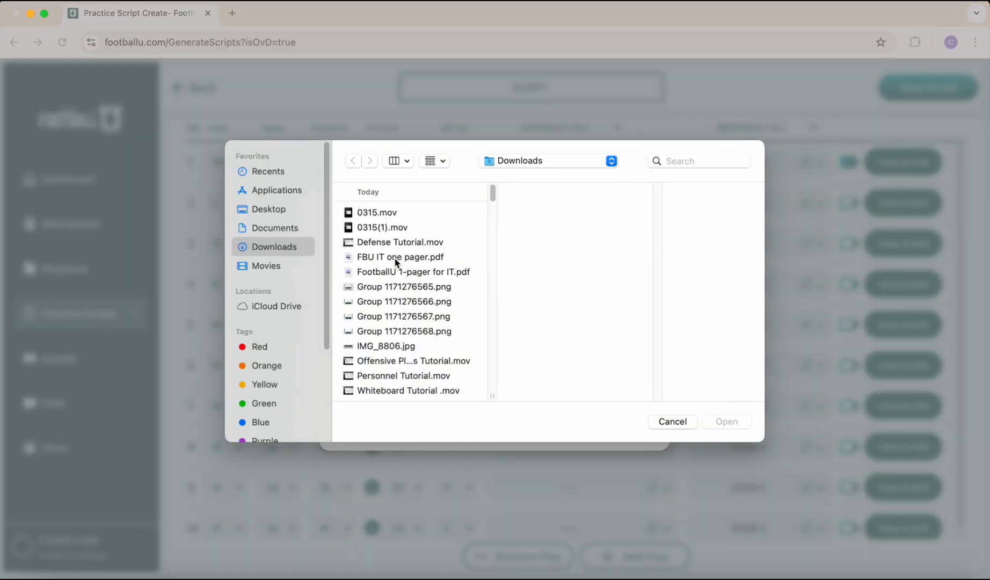
scroll(390, 322, "down", 5)
scroll(397, 269, "up", 5)
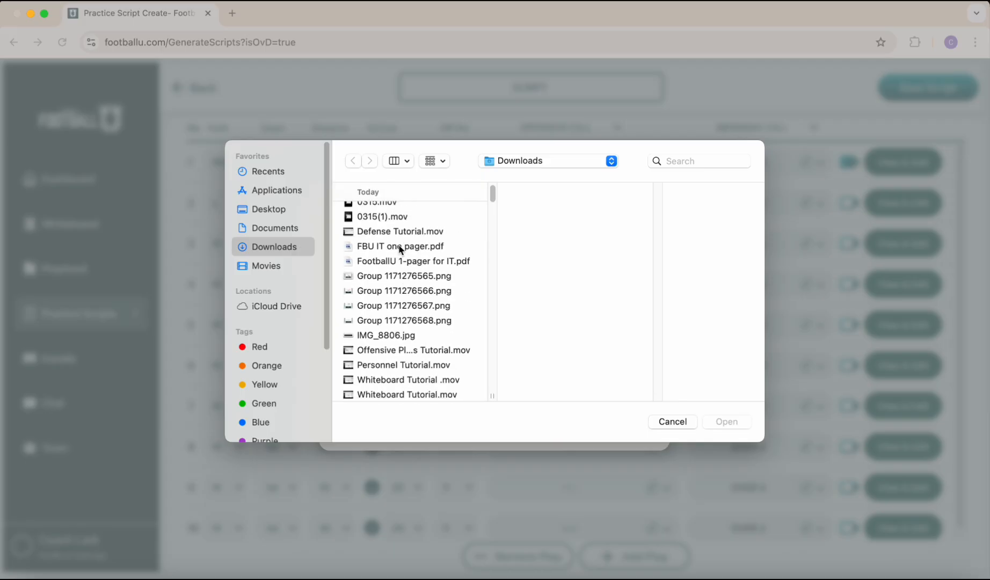
left_click(280, 170)
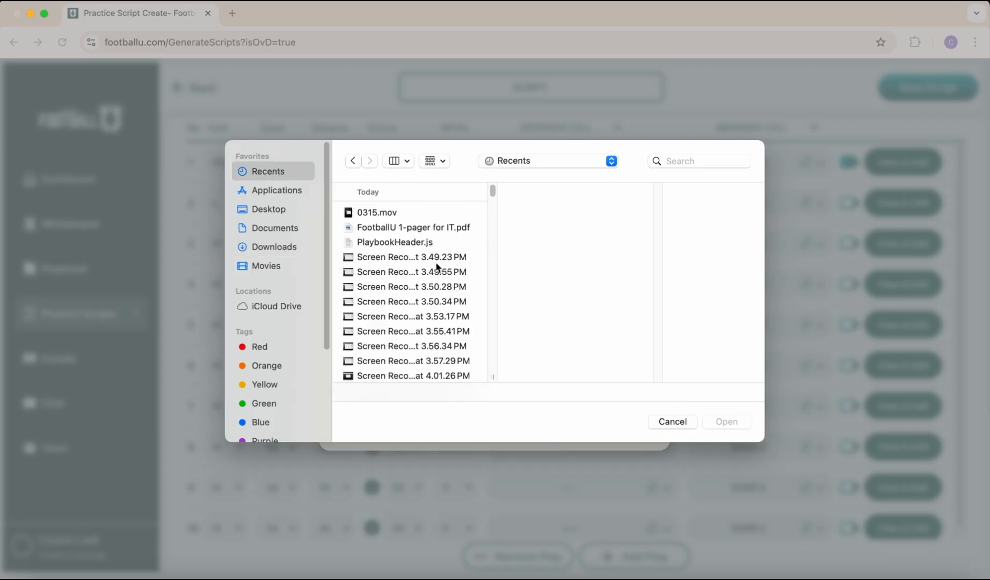
scroll(437, 265, "down", 3)
scroll(437, 269, "up", 3)
scroll(437, 268, "down", 10)
scroll(437, 267, "down", 15)
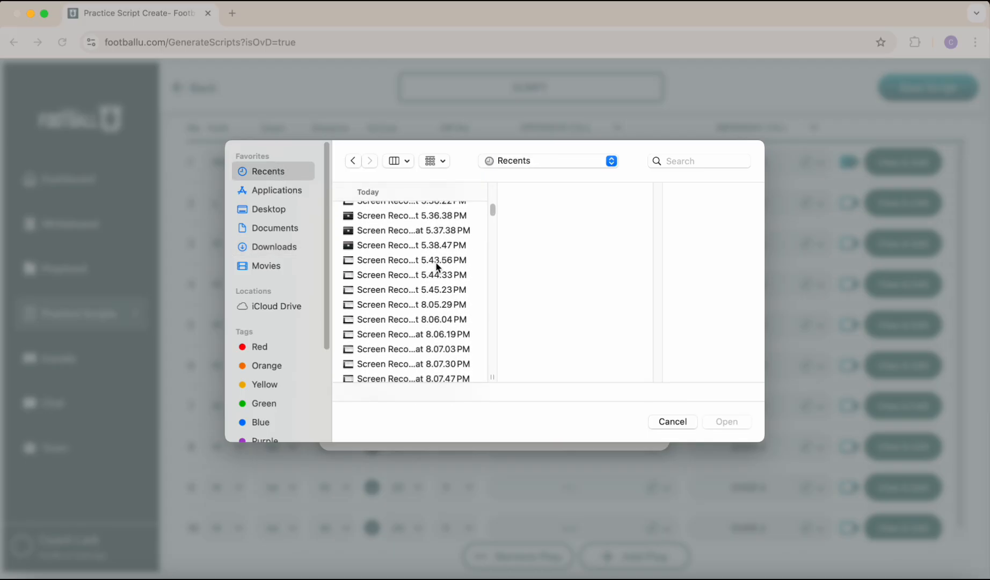
scroll(438, 267, "down", 5)
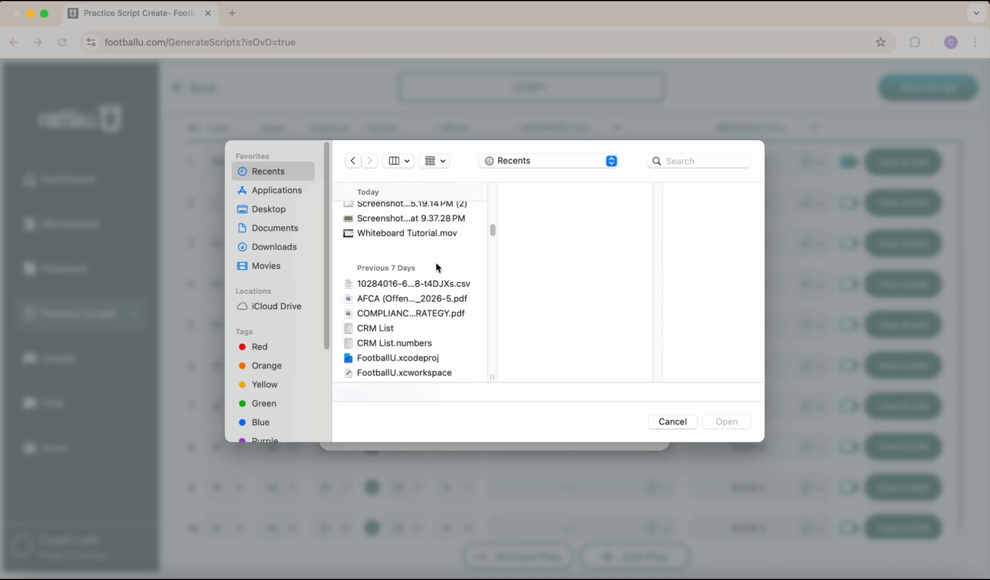
scroll(435, 261, "up", 3)
left_click(382, 285)
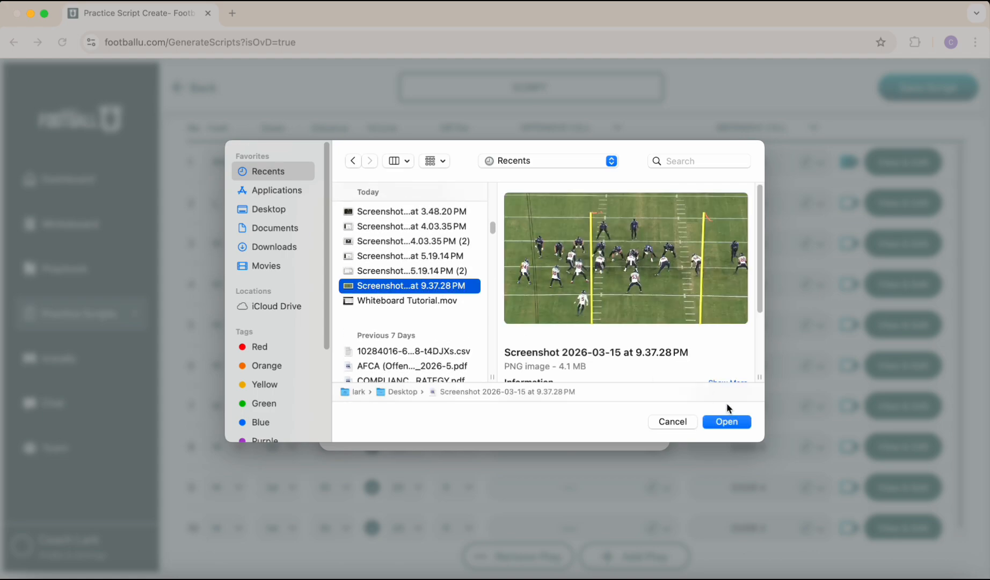
left_click(726, 422)
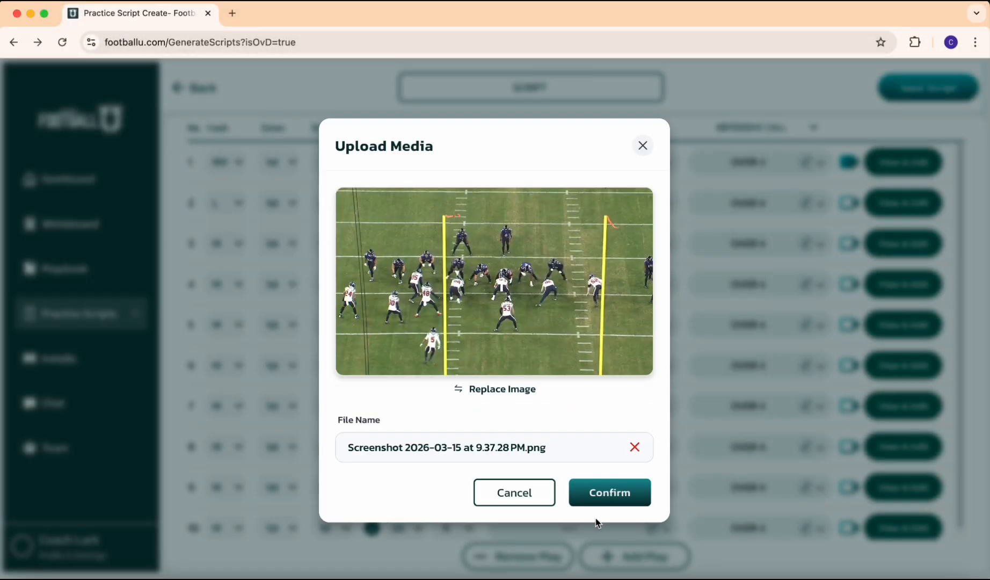
left_click(611, 493)
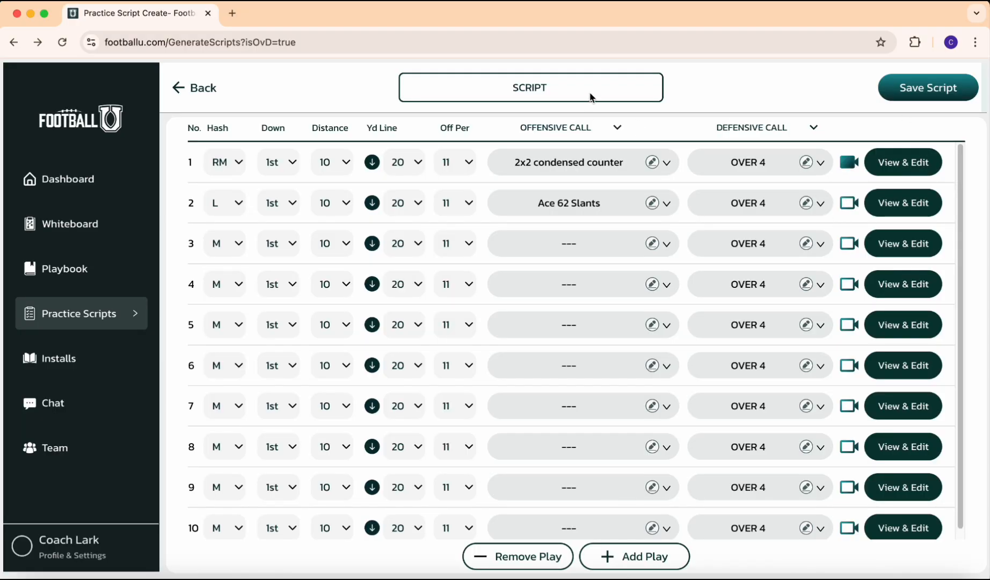
- Retitle the practice script SCRIPT 22 and save it
left_click(561, 89)
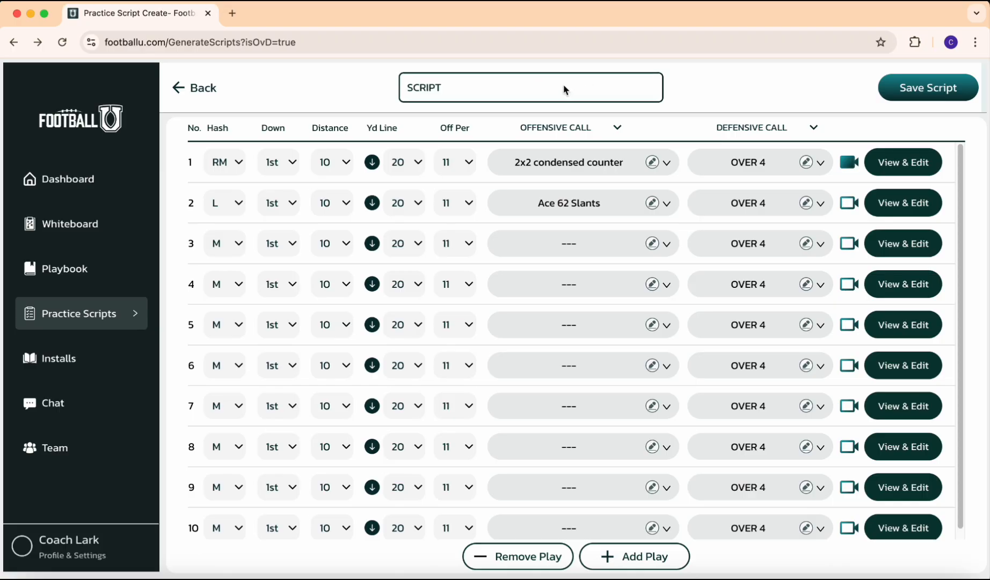
type("22")
left_click(800, 88)
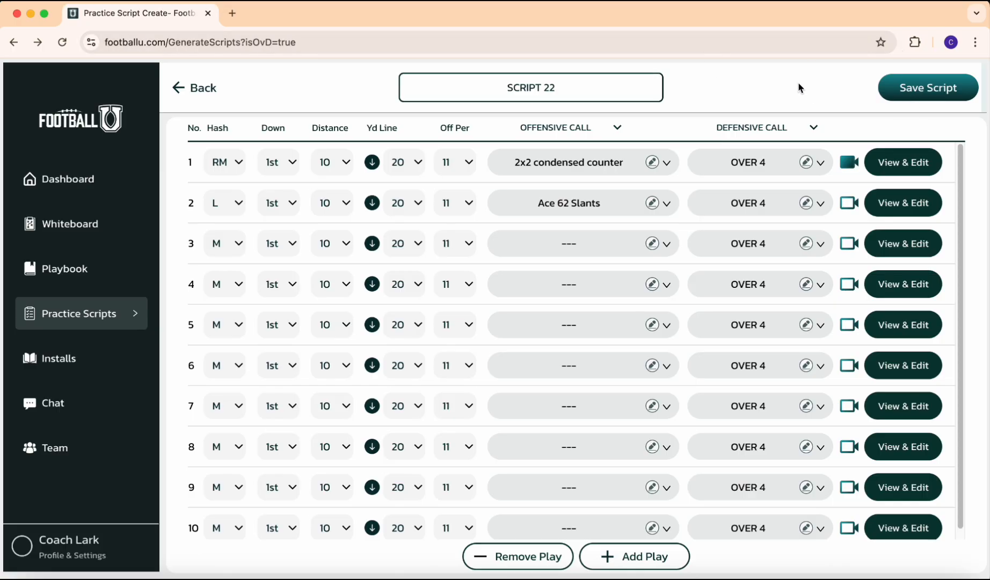
left_click(930, 89)
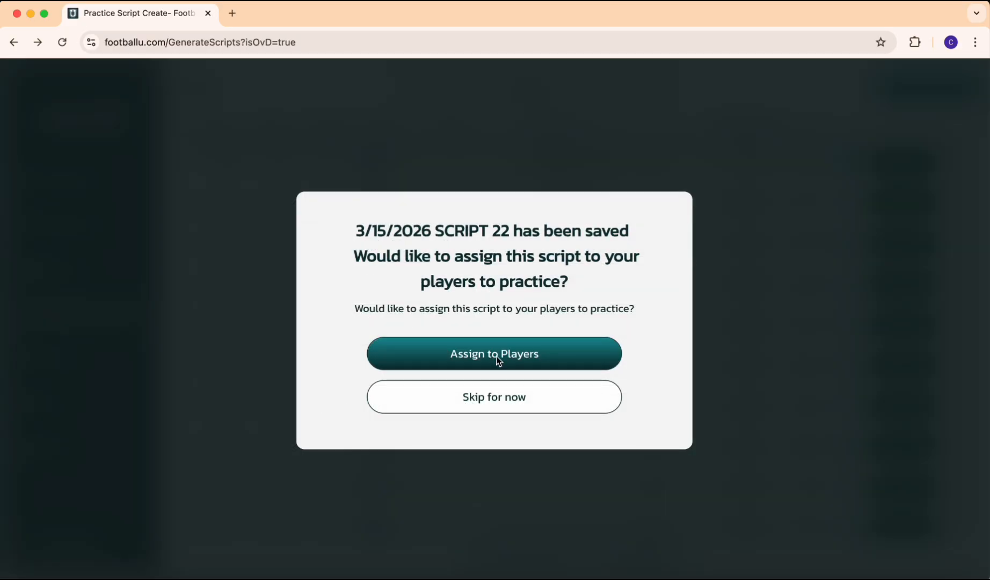
- Assign the saved script to the full team, including all offense and defense position groups
left_click(495, 356)
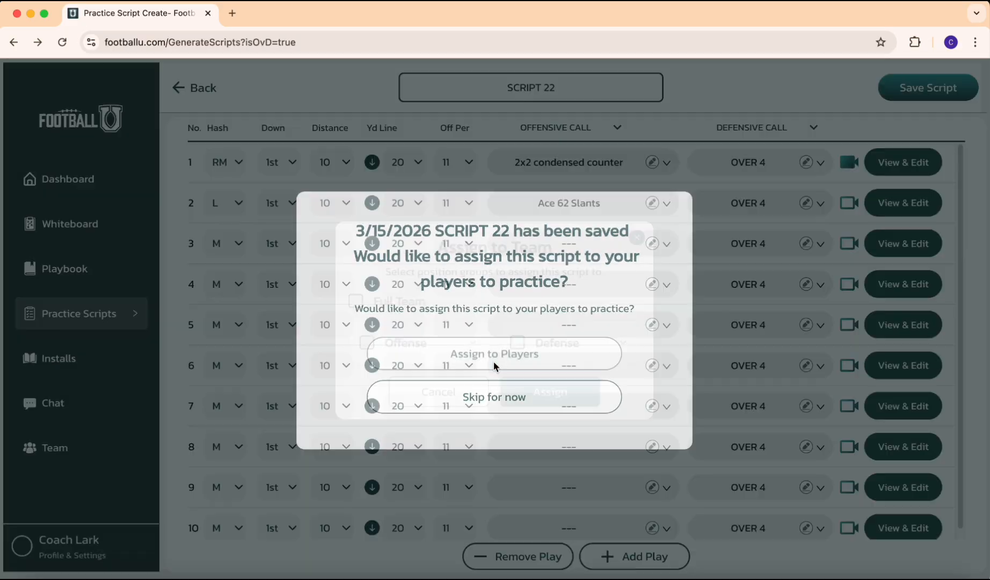
left_click(471, 346)
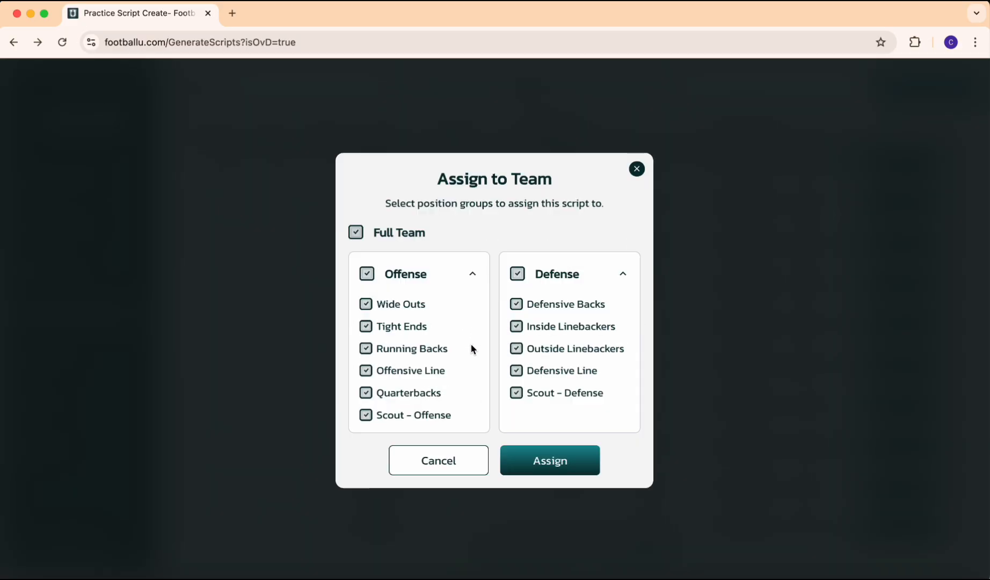
left_click(368, 275)
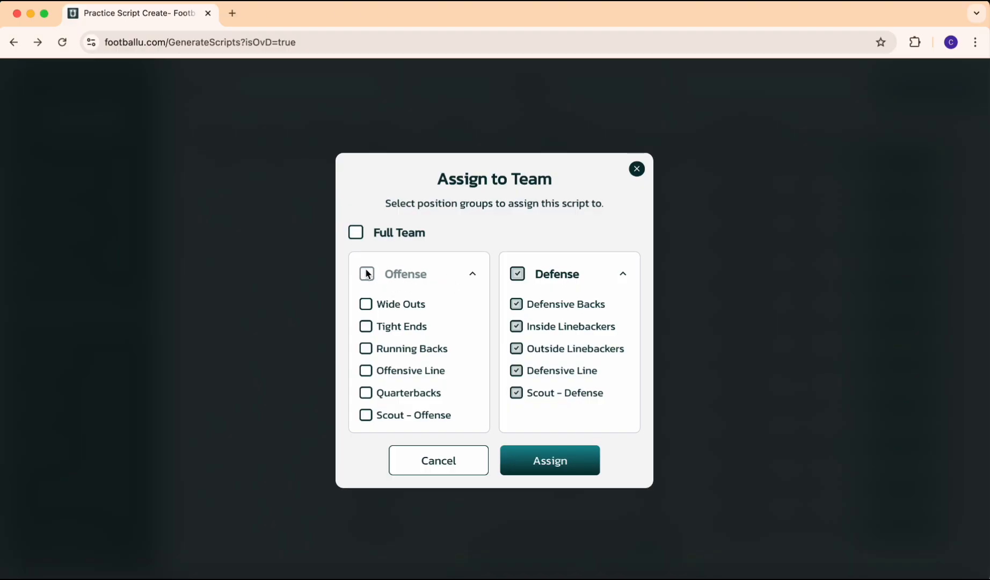
left_click(368, 275)
left_click(539, 473)
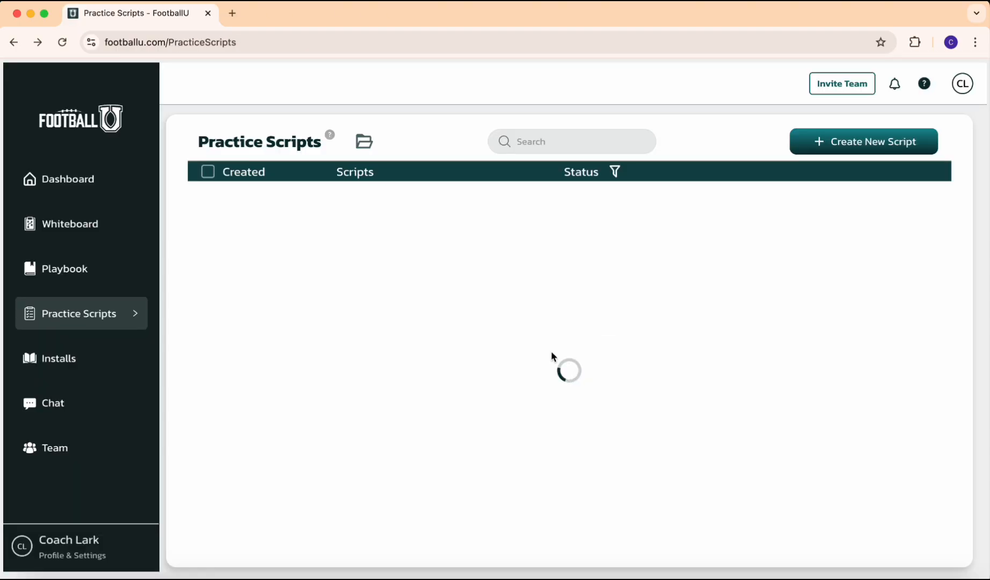
- Open SCRIPT 22 from the practice scripts list and start a rep of play 1
left_click(482, 195)
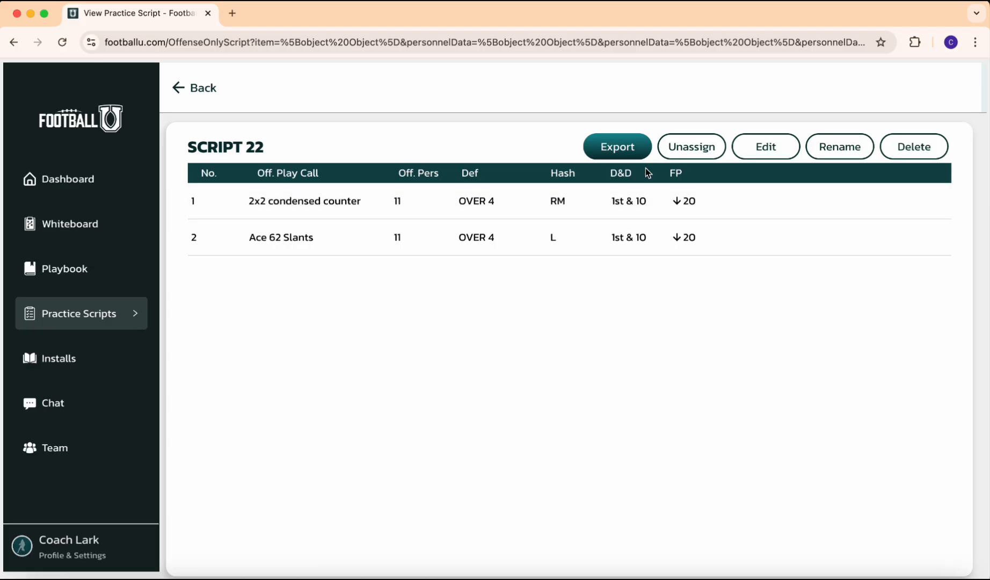
mouse_move(857, 221)
mouse_move(840, 185)
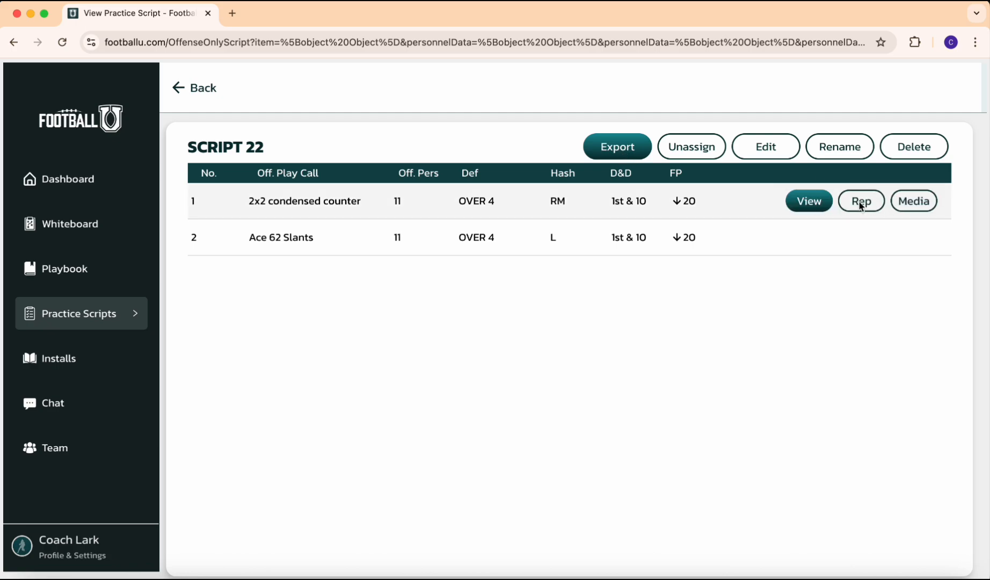
left_click(860, 202)
left_click(414, 276)
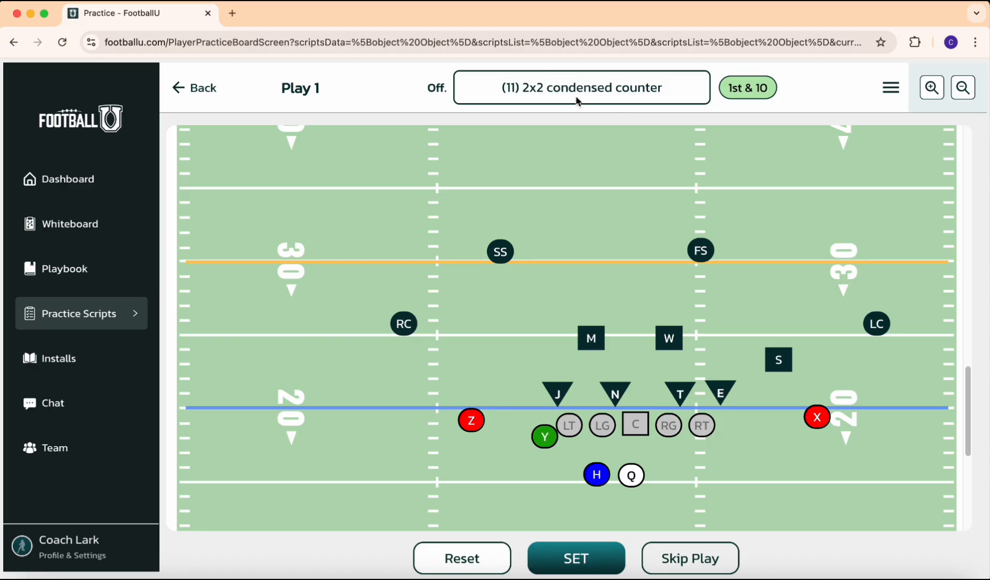
- Align F just outside the right tackle, run its block path toward S, and continue past the replay to play 2
left_click(737, 442)
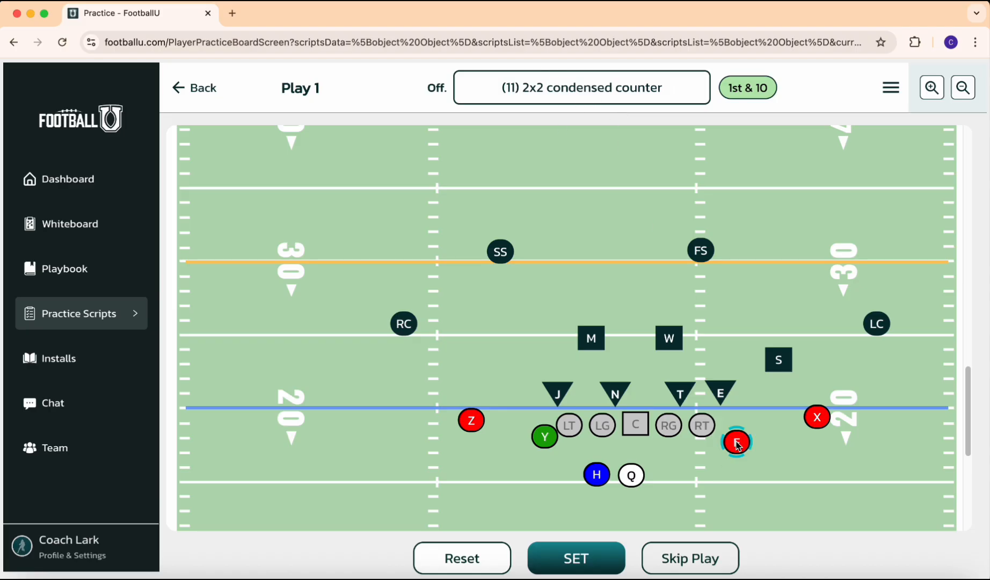
left_click_drag(738, 442, 776, 378)
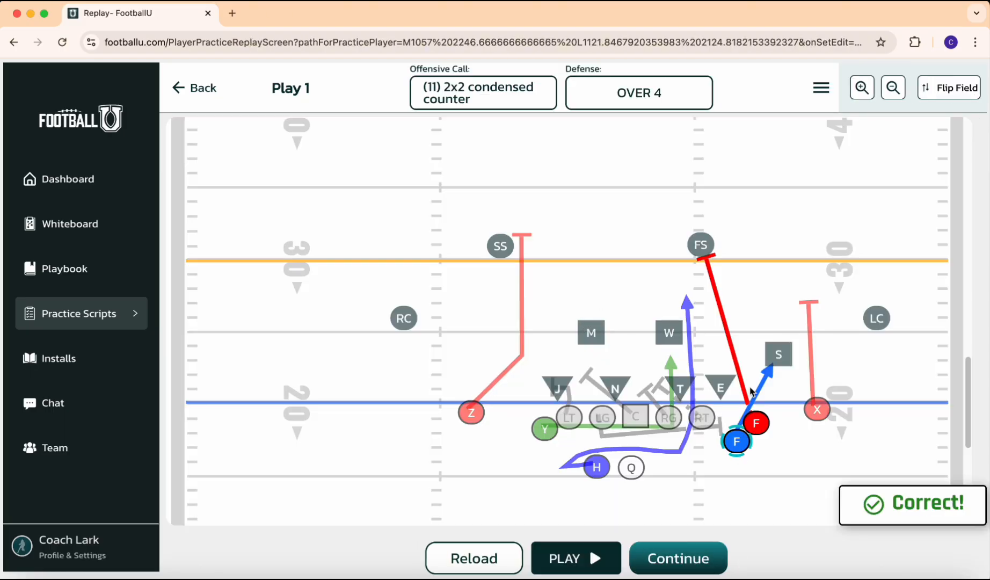
scroll(761, 426, "down", 1)
scroll(761, 425, "down", 2)
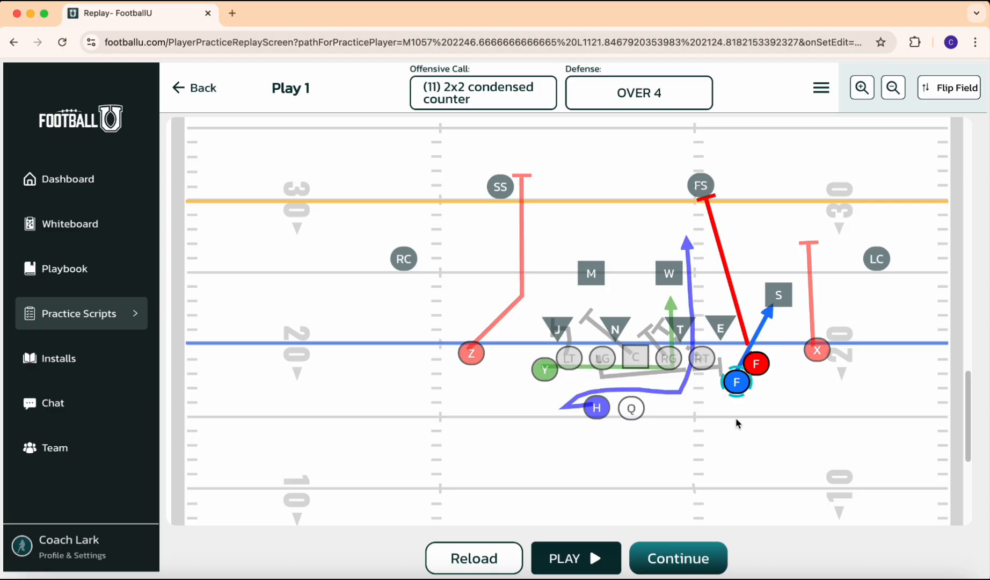
left_click(665, 566)
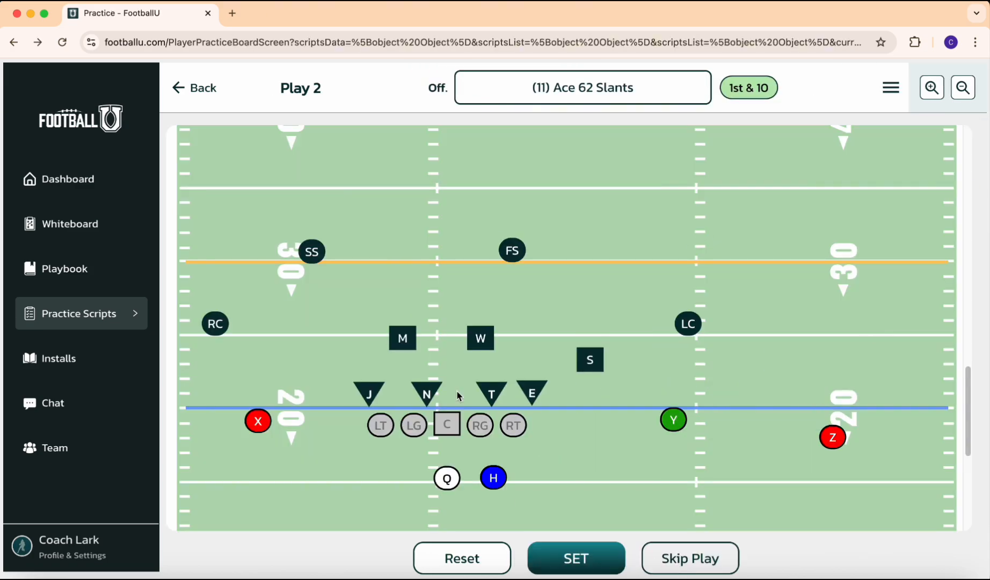
- Rep play 2 by aligning F between X and the left tackle and running the play through to its replay
left_click(322, 443)
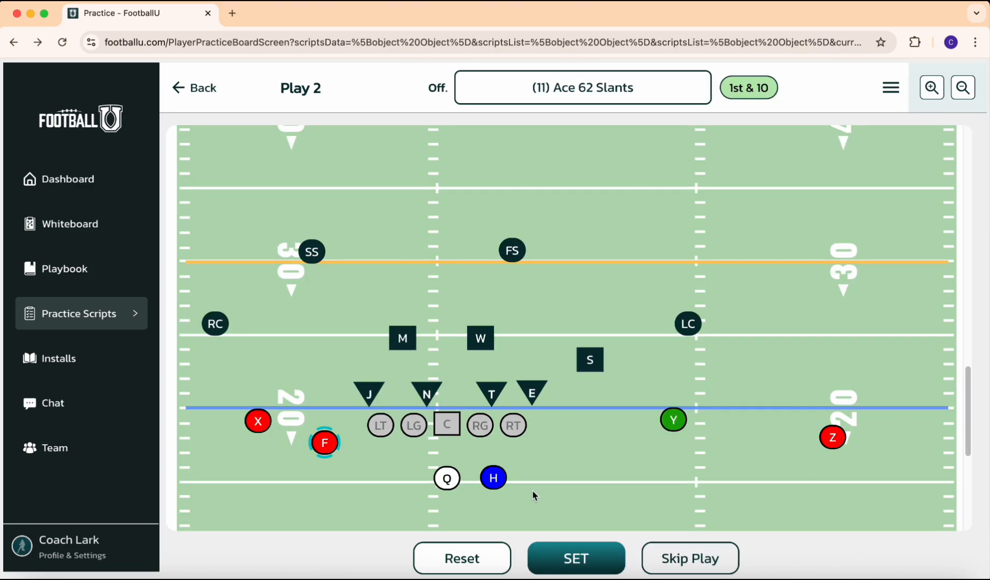
left_click(577, 557)
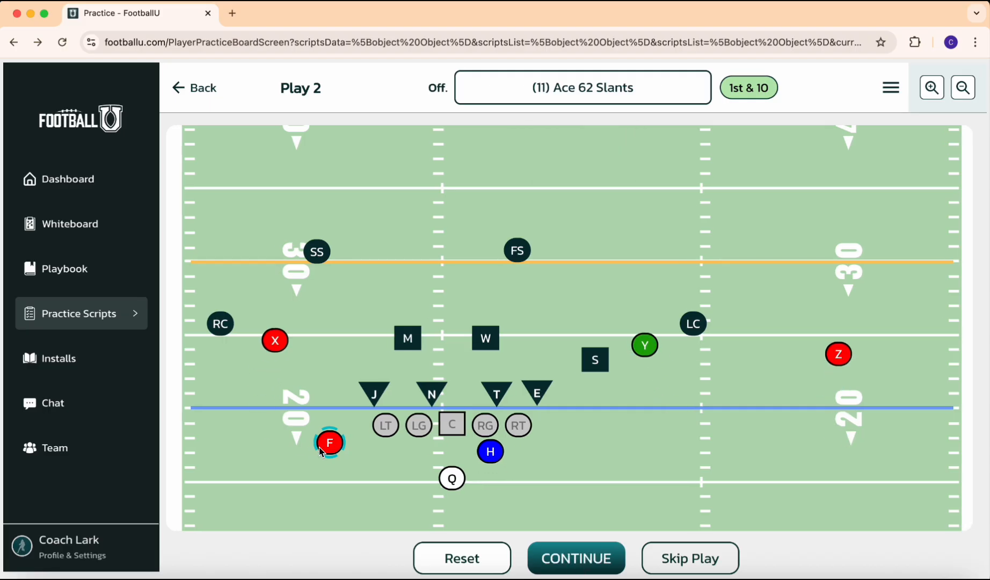
left_click(576, 559)
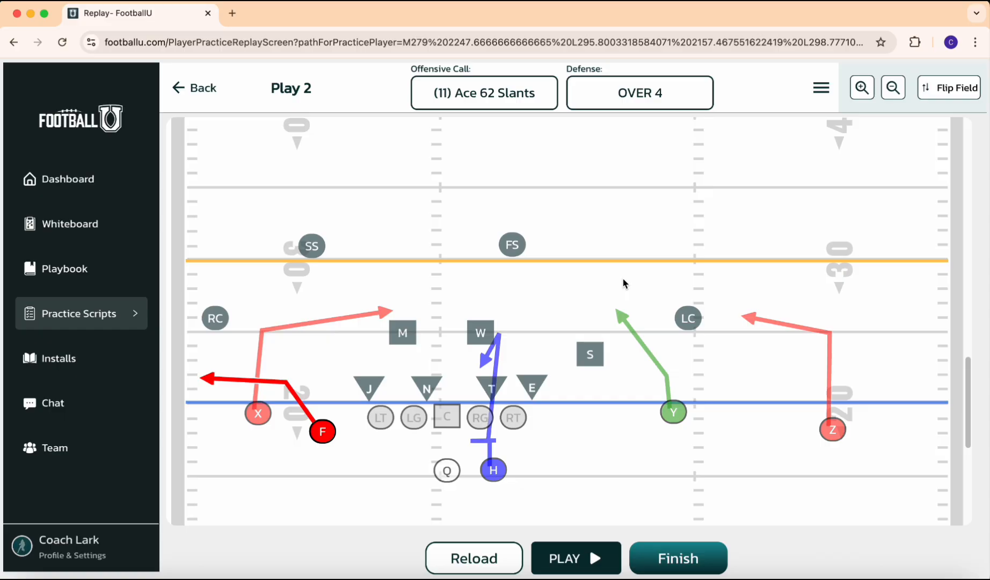
- Reload play 2, repeat the rep with F aligned between X and the left tackle, and finish the practice session
left_click(460, 561)
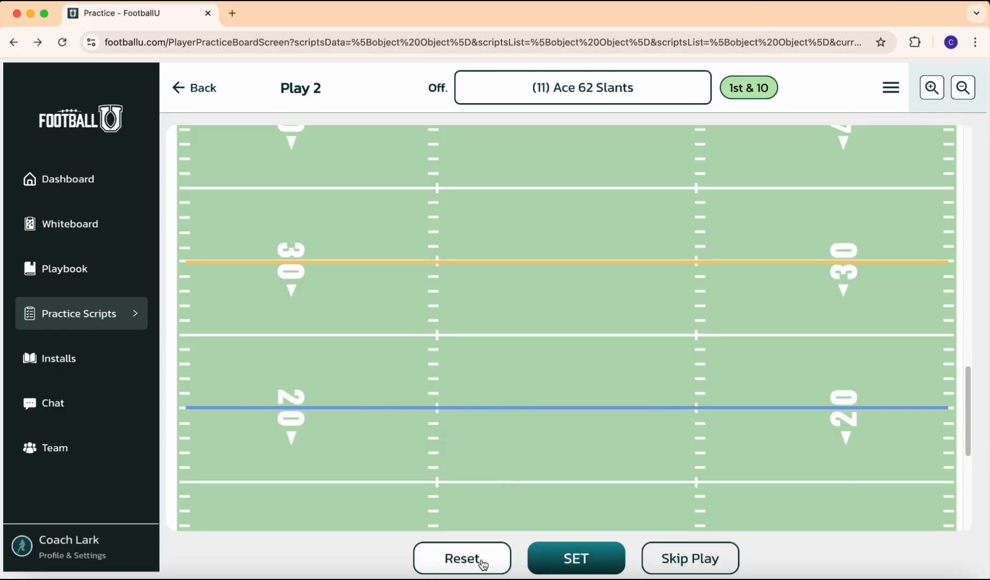
left_click(576, 558)
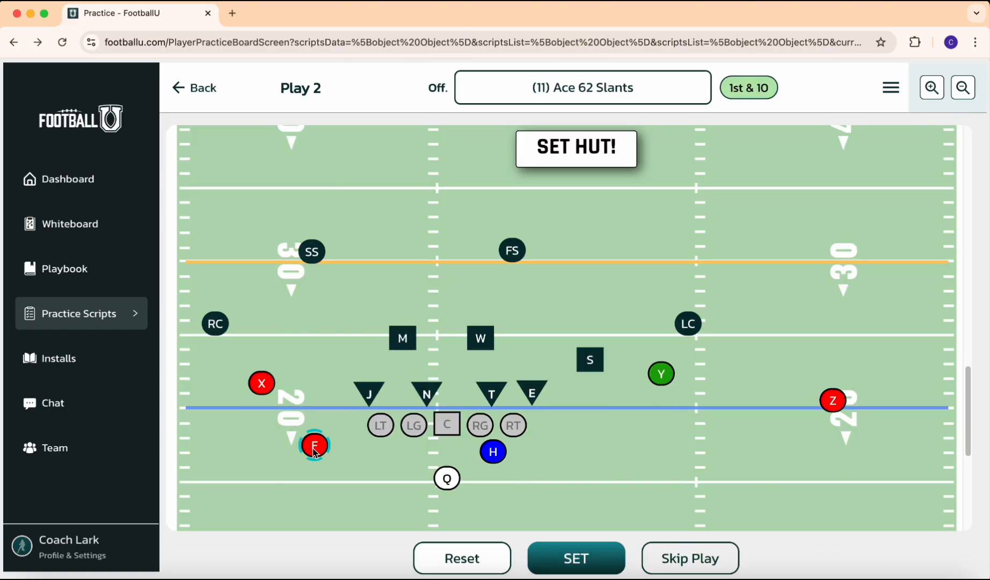
left_click(576, 560)
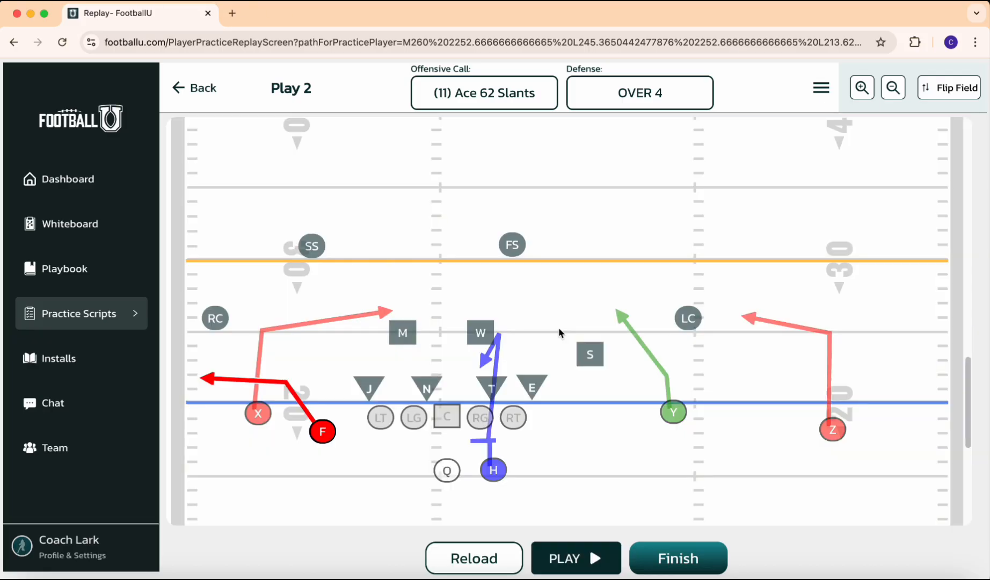
left_click(691, 562)
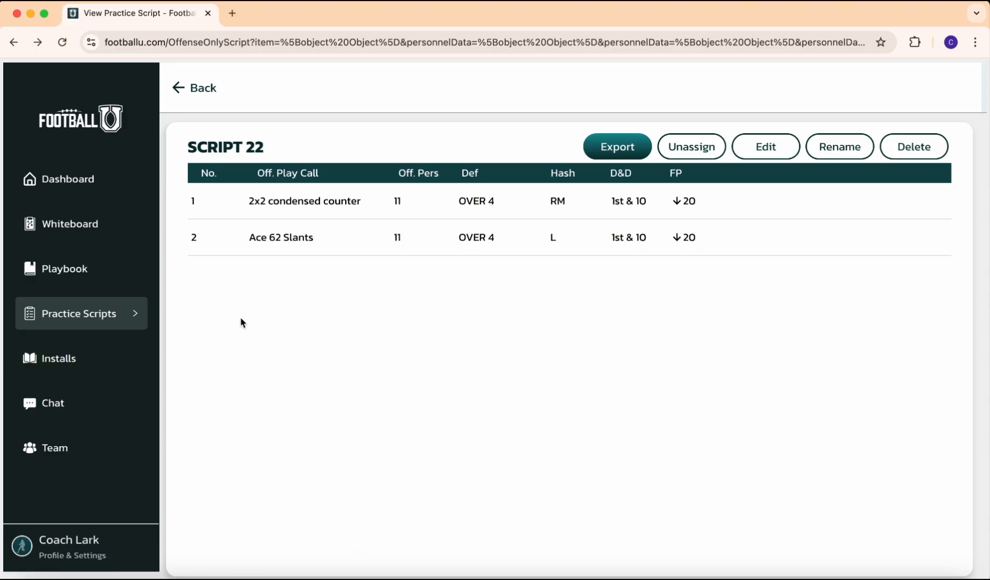
- Export SCRIPT 22 as Scout Cards with the Offense Only perspective and 1 item per page
left_click(606, 147)
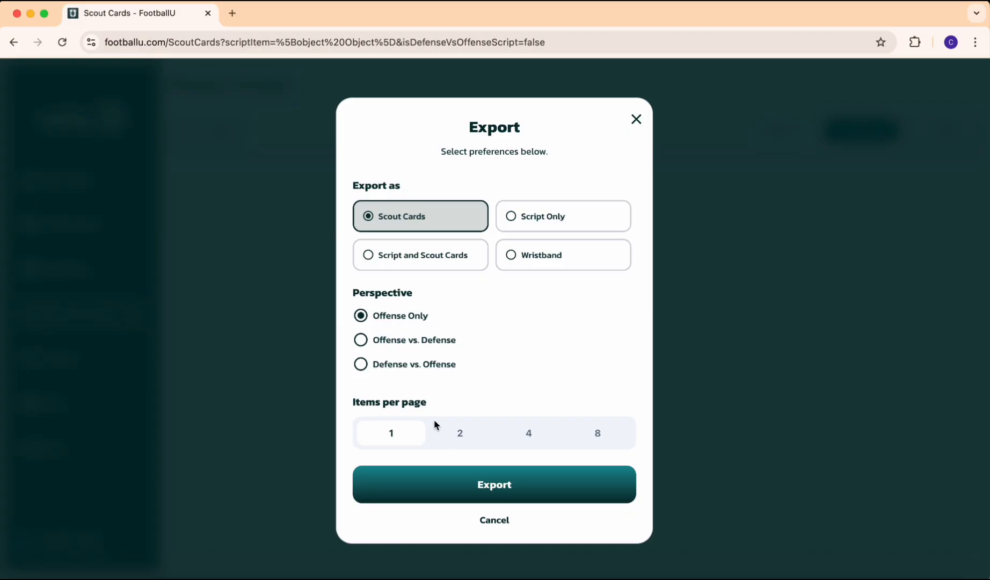
left_click(472, 485)
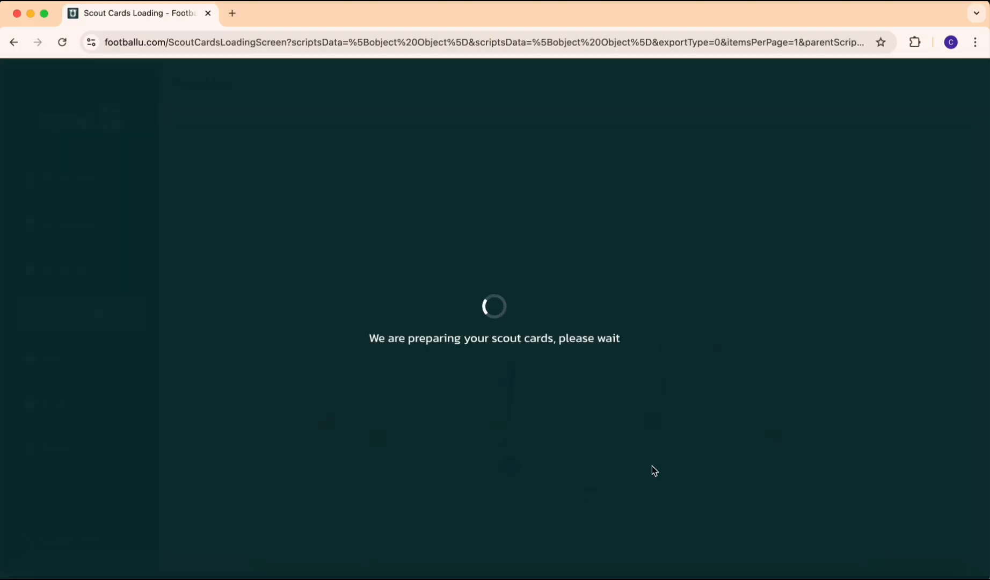
scroll(652, 466, "down", 1)
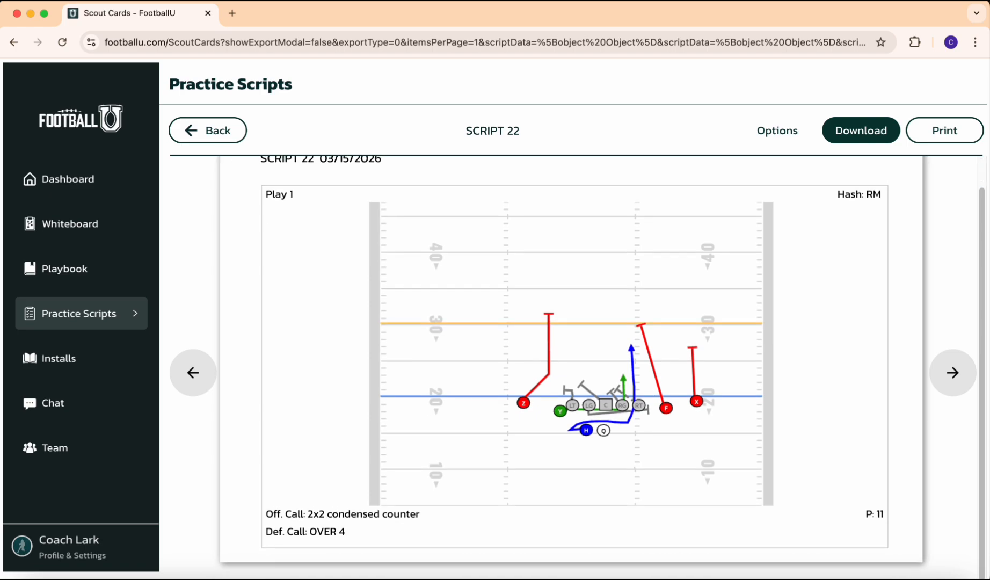
- Examine the scout card for play 2 and return to the card for play 1
left_click(960, 376)
scroll(633, 441, "up", 1)
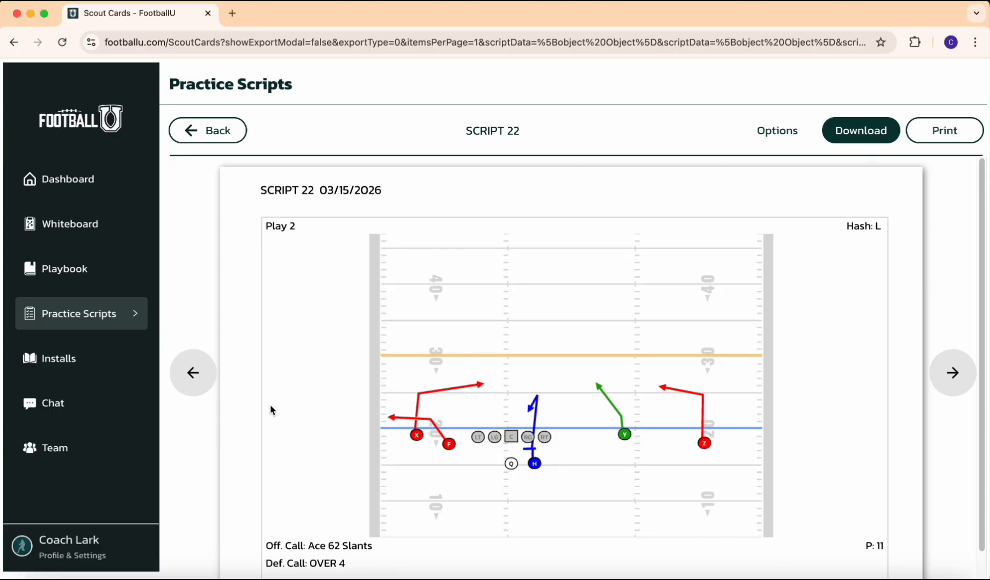
left_click(198, 391)
scroll(450, 383, "down", 1)
scroll(450, 382, "up", 1)
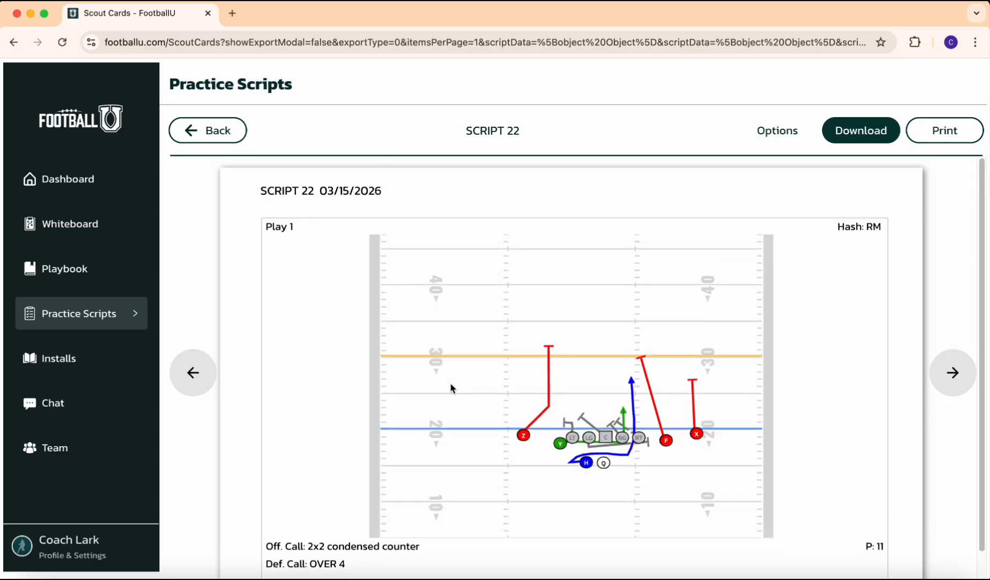
scroll(450, 382, "down", 1)
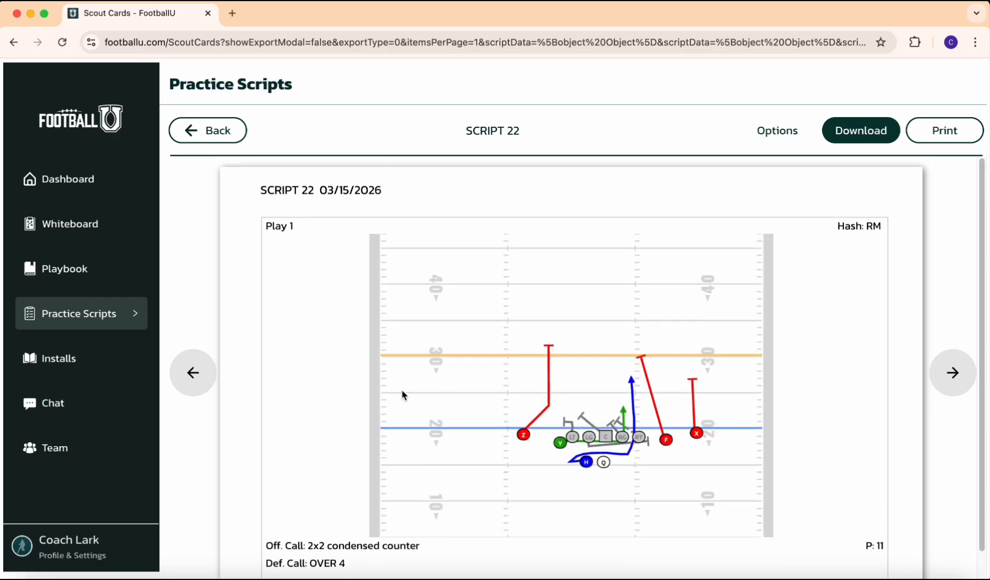